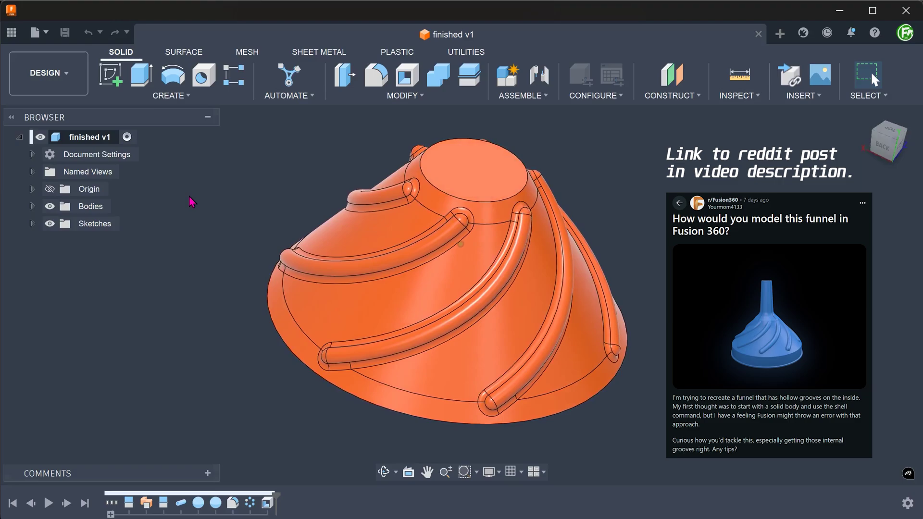
Inspect a spiral groove face on the finished funnel model.
{"action": "left_click", "coordinate": [419, 262]}
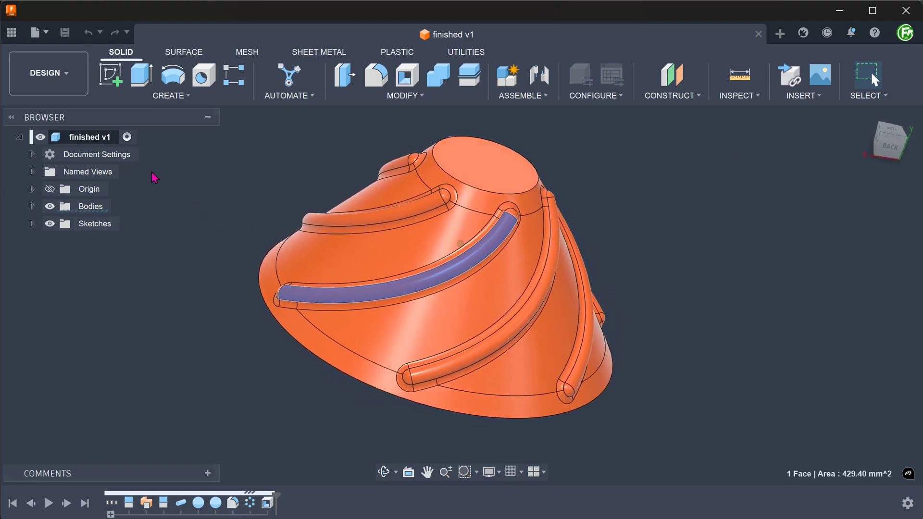
{"action": "key", "text": "Escape"}
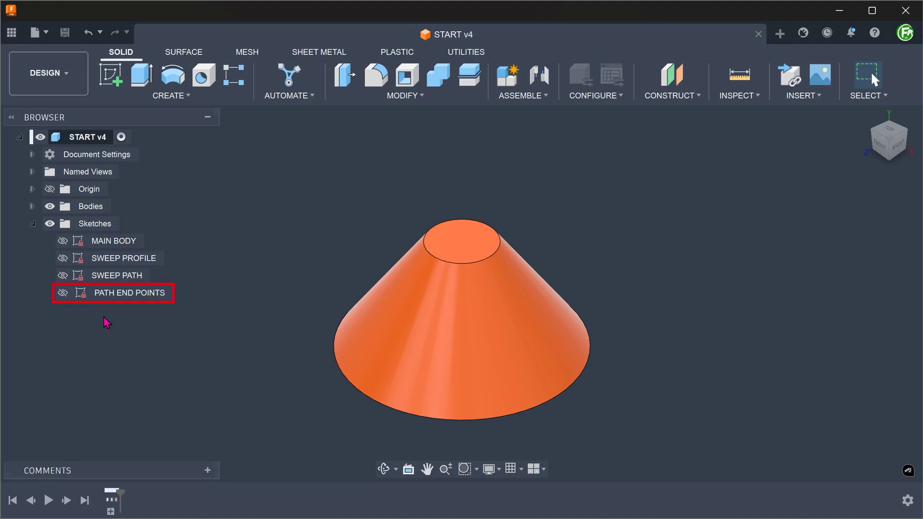
Show the PATH END POINTS sketch and check its rectangle against the cone from the front.
{"action": "left_click", "coordinate": [63, 293]}
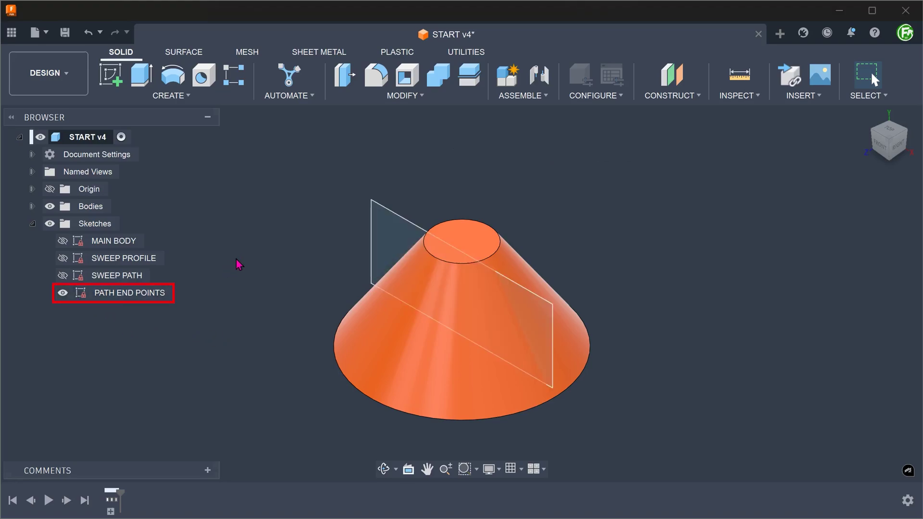
{"action": "middle_click_drag", "start_coordinate": [372, 165], "coordinate": [853, 152], "text": "shift"}
{"action": "left_click", "coordinate": [885, 146]}
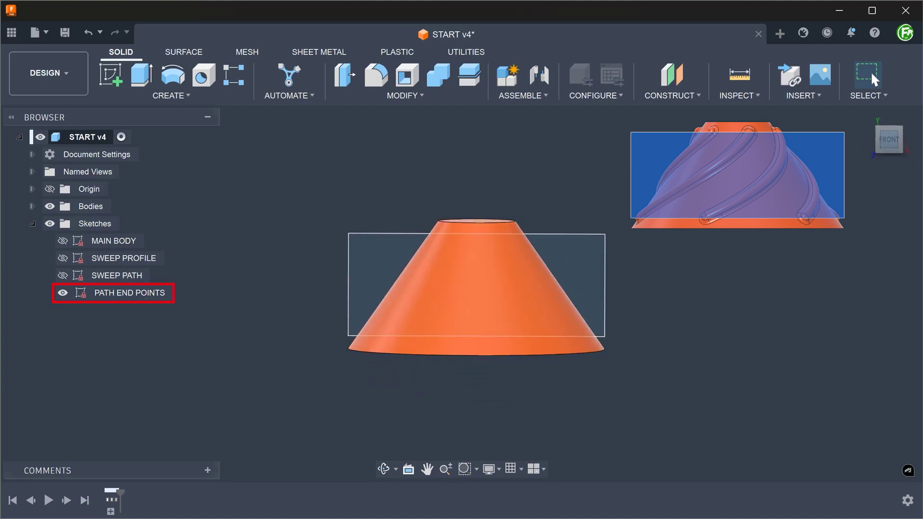
{"action": "left_click", "coordinate": [591, 252]}
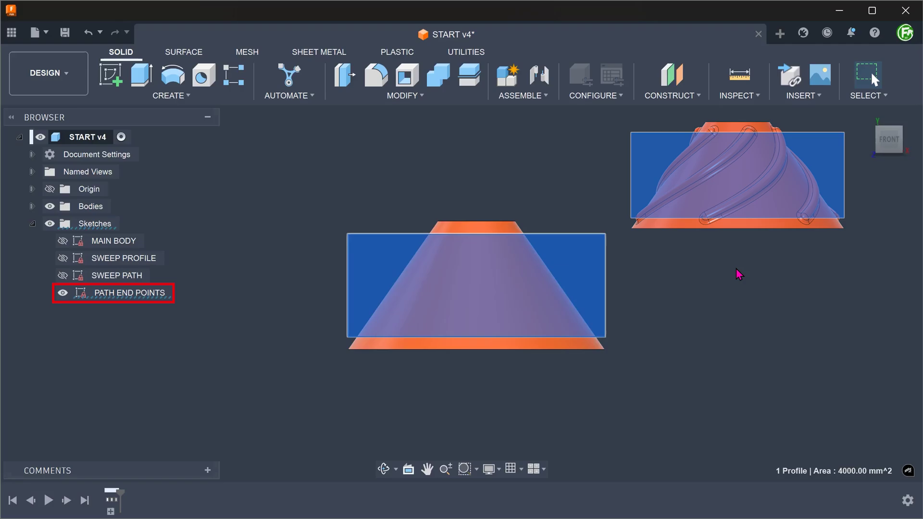
{"action": "left_click", "coordinate": [736, 269]}
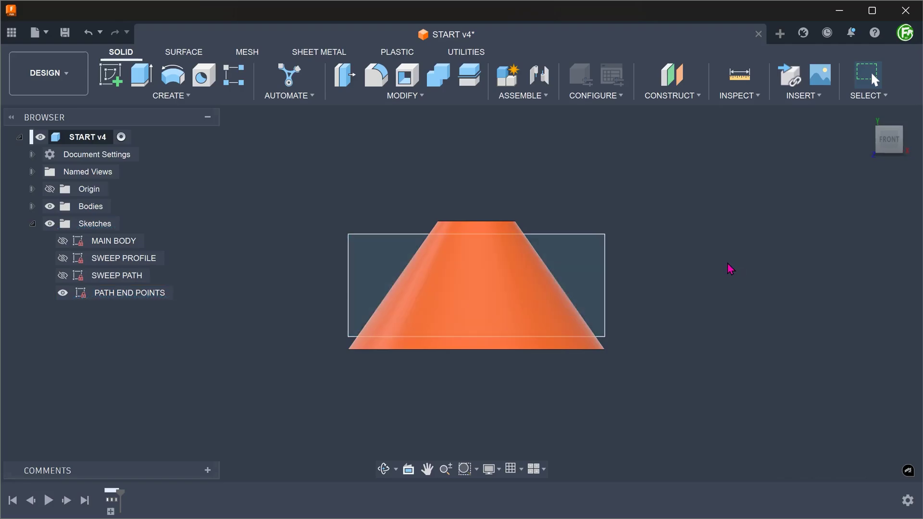
Split the cone's side face with Split Face, using the PATH END POINTS rectangle as the splitting tool with the tool extended.
{"action": "left_click", "coordinate": [372, 97]}
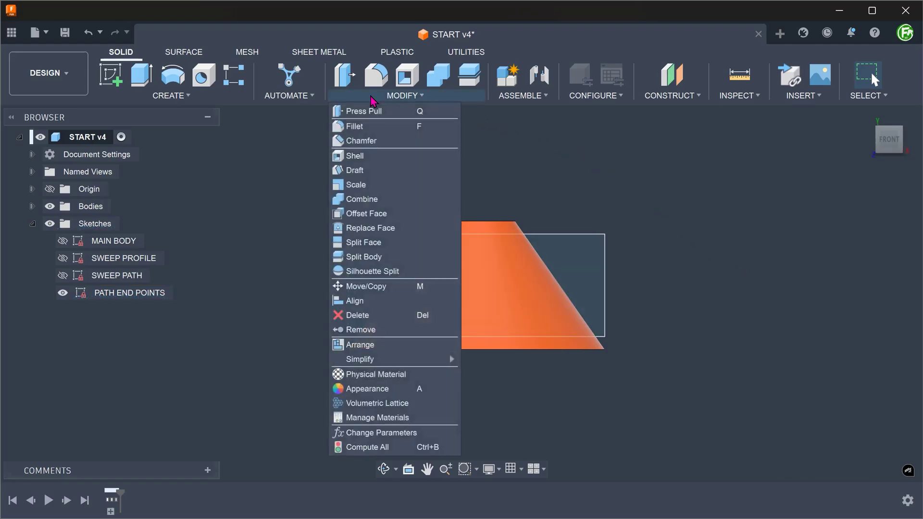
{"action": "left_click", "coordinate": [404, 245]}
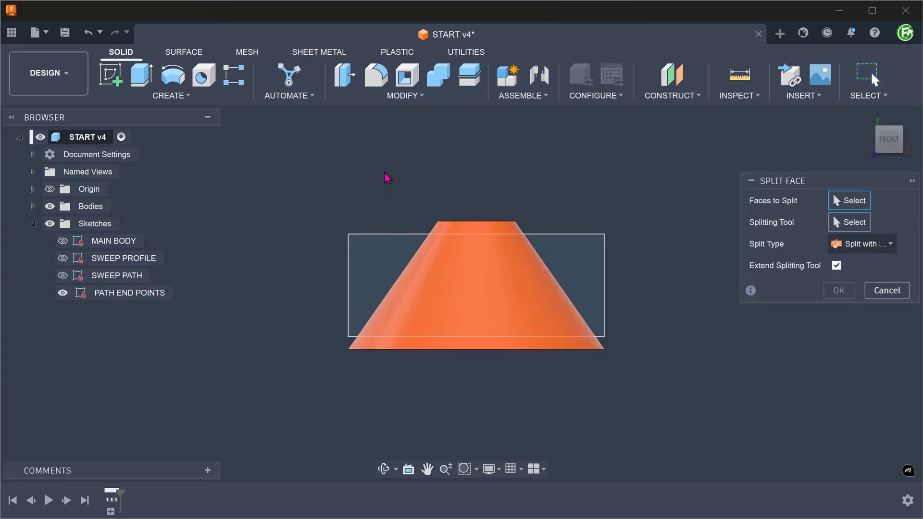
{"action": "key", "text": "F6"}
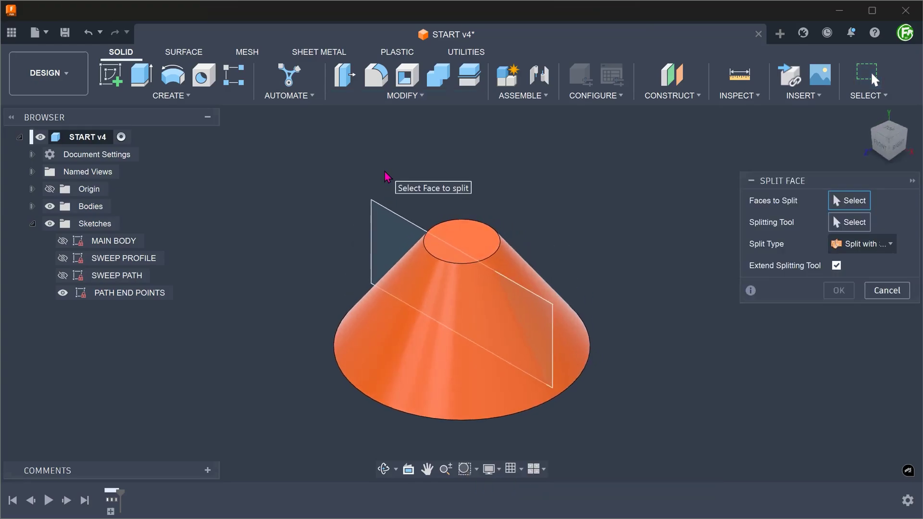
{"action": "left_click", "coordinate": [397, 353]}
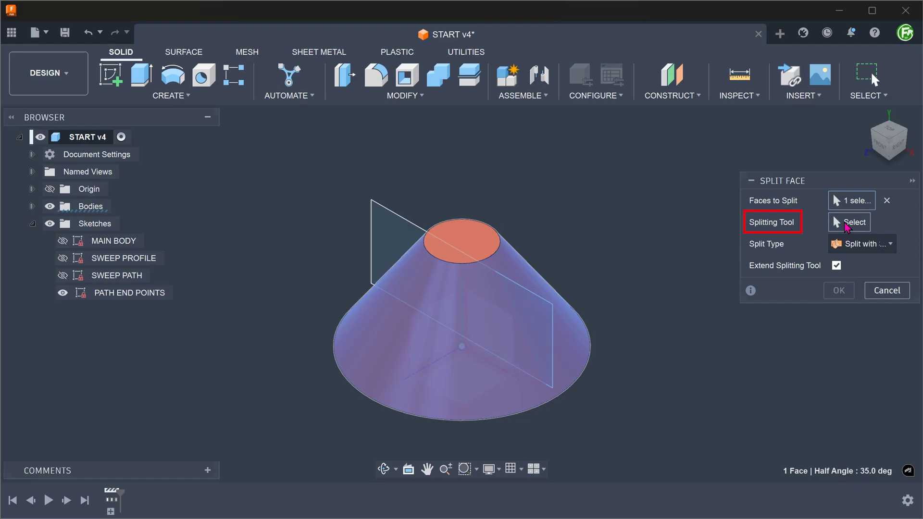
{"action": "left_click", "coordinate": [543, 301]}
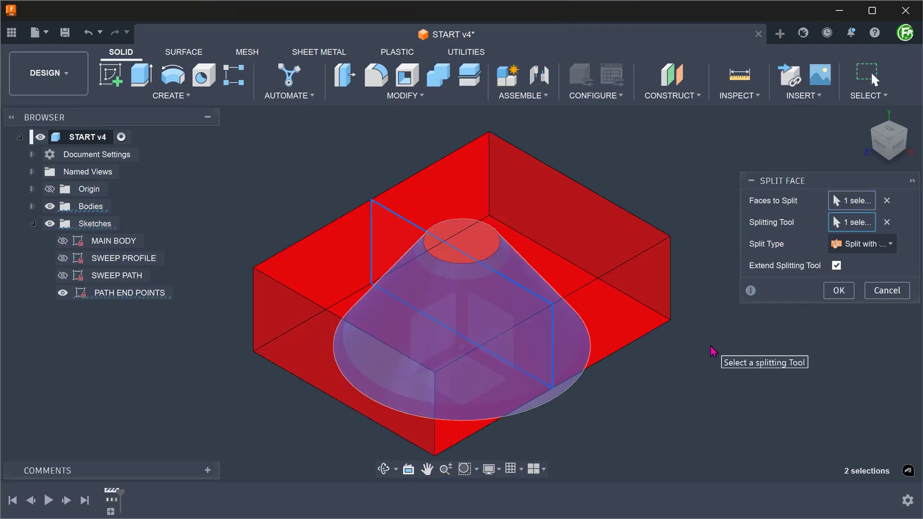
{"action": "middle_click_drag", "start_coordinate": [710, 345], "coordinate": [710, 344], "text": "shift"}
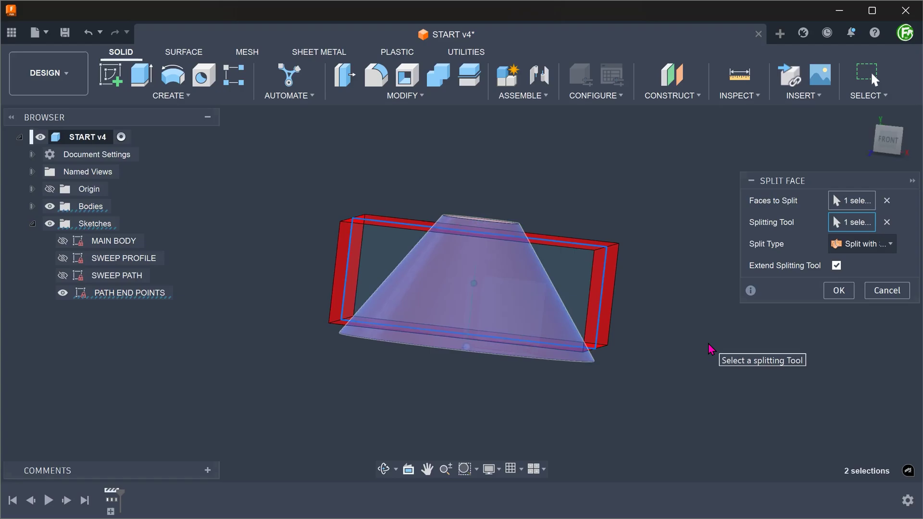
{"action": "left_click", "coordinate": [839, 290]}
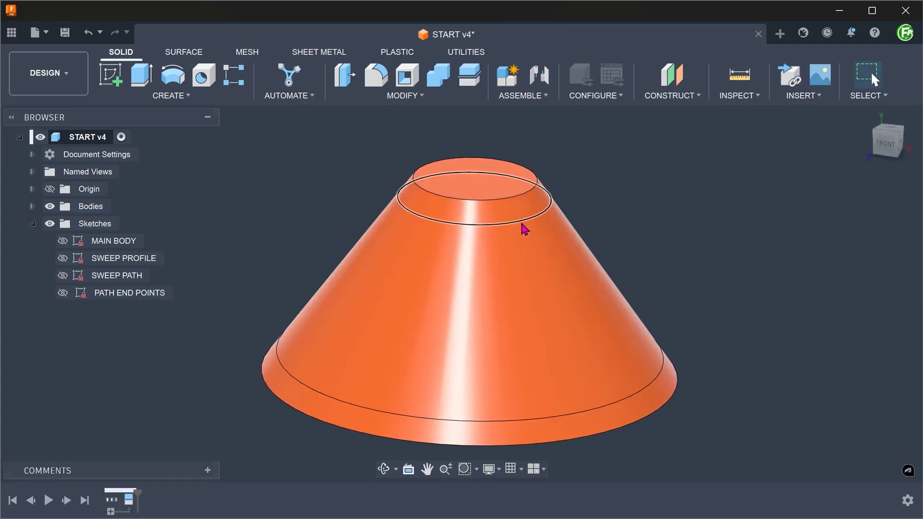
Inspect the upper and lower circular split edges on the cone's side.
{"action": "left_click", "coordinate": [521, 224]}
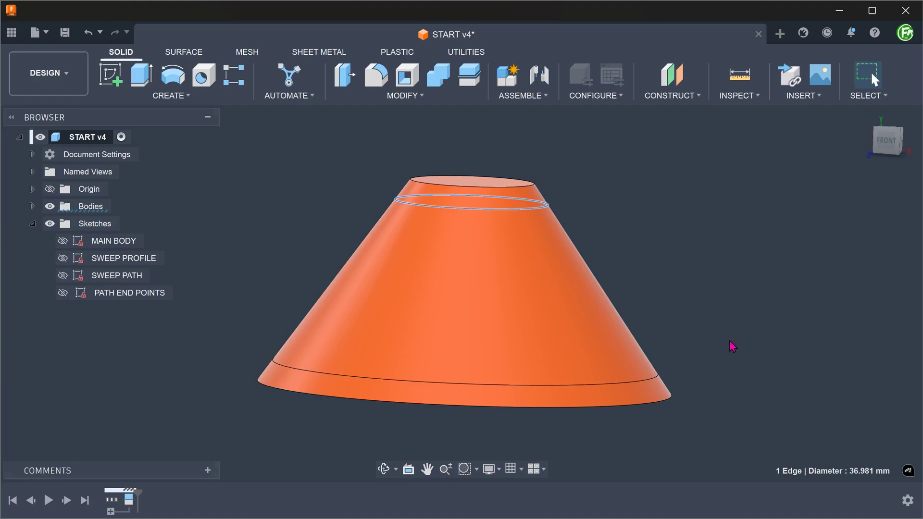
{"action": "left_click", "coordinate": [653, 379], "text": "ctrl"}
{"action": "middle_click_drag", "start_coordinate": [746, 290], "coordinate": [741, 290], "text": "shift"}
{"action": "left_click", "coordinate": [741, 290]}
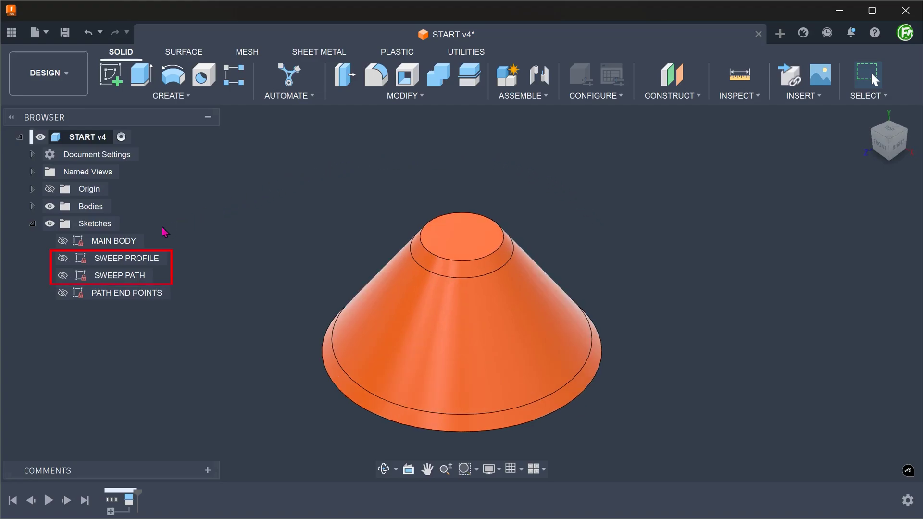
Show the SWEEP PROFILE and SWEEP PATH sketches and examine the horizontal profile line and vertical path line.
{"action": "left_click", "coordinate": [62, 258]}
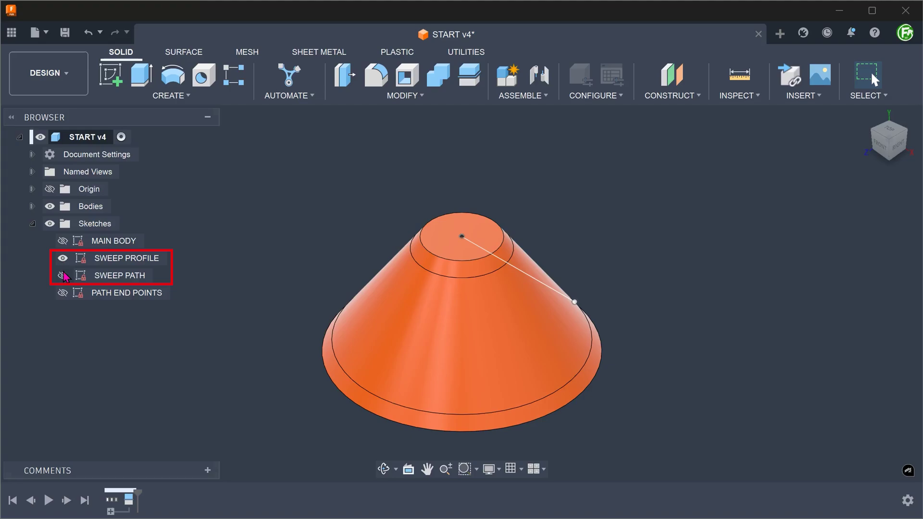
{"action": "left_click", "coordinate": [63, 276]}
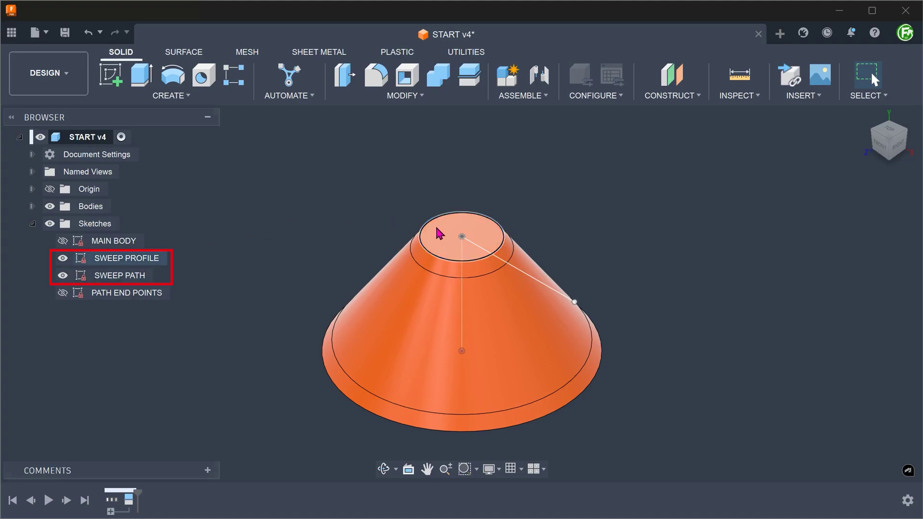
{"action": "left_click", "coordinate": [509, 265]}
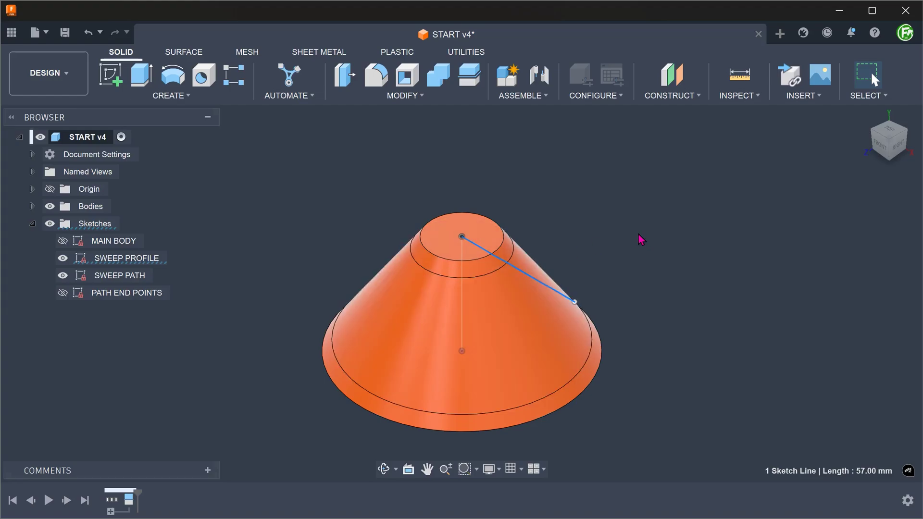
{"action": "key", "text": "F6"}
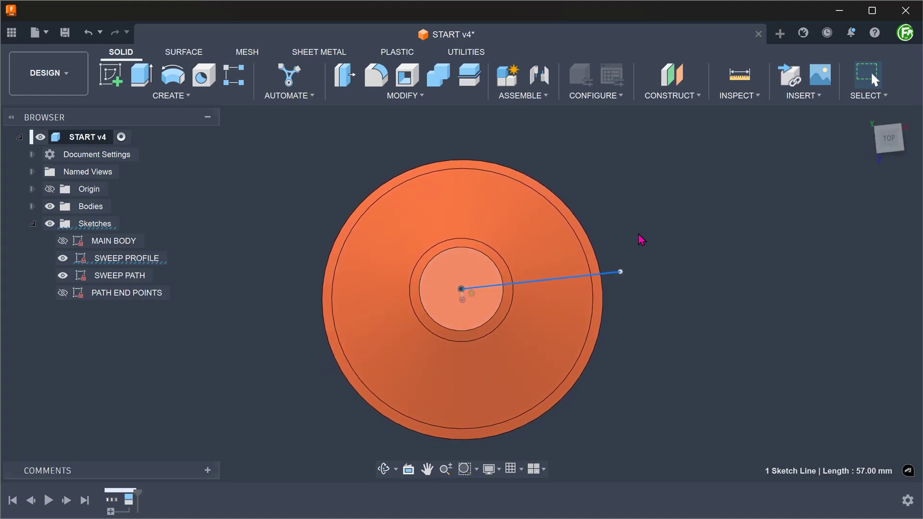
{"action": "key", "text": "F5"}
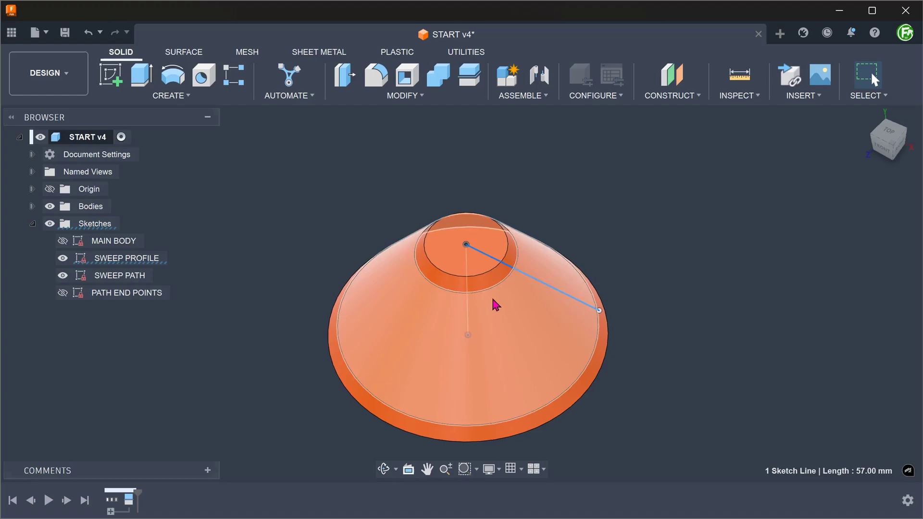
{"action": "left_click", "coordinate": [470, 308]}
{"action": "key", "text": "F7"}
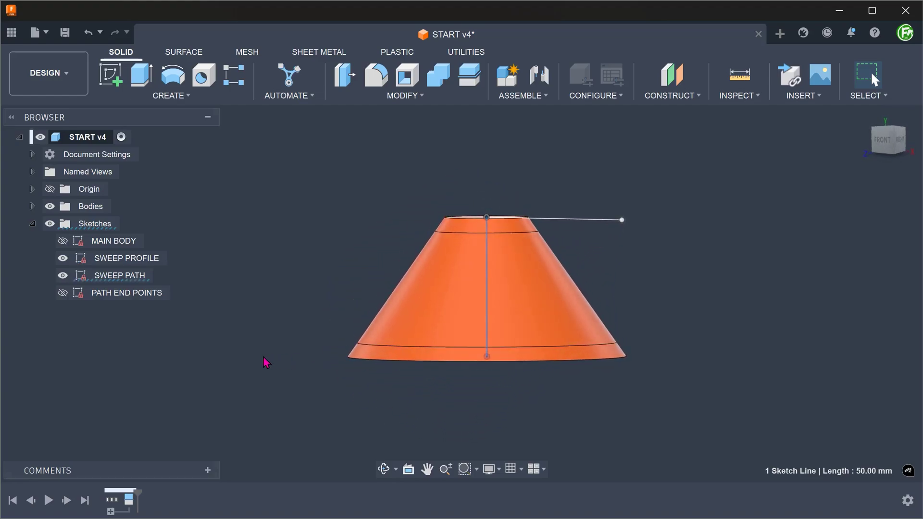
{"action": "left_click", "coordinate": [420, 162]}
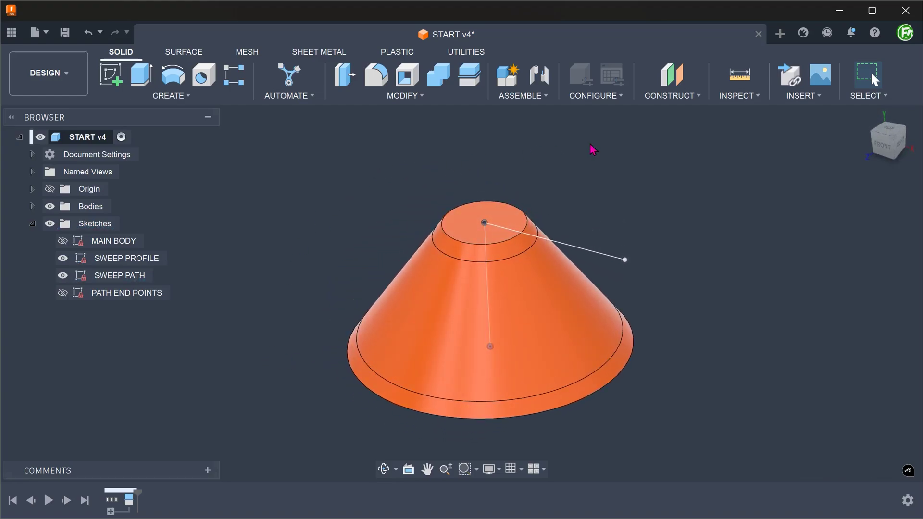
{"action": "left_click", "coordinate": [854, 117]}
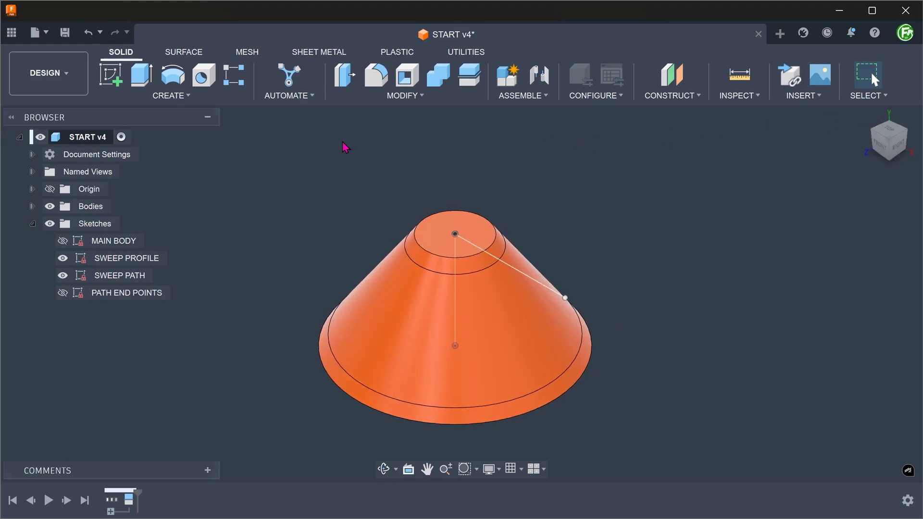
Create a single-path surface sweep of the SWEEP PROFILE line along the SWEEP PATH line, with a 120-degree twist, as a new body.
{"action": "left_click", "coordinate": [200, 56]}
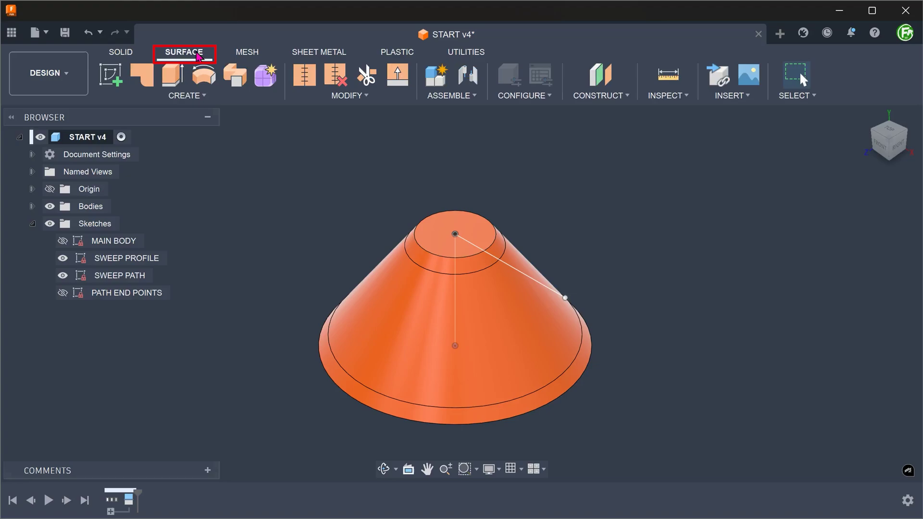
{"action": "left_click", "coordinate": [203, 96]}
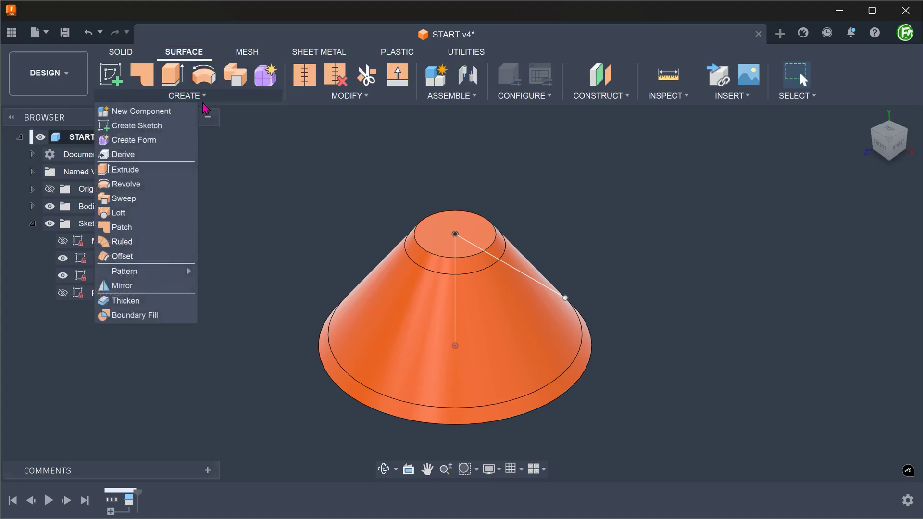
{"action": "left_click", "coordinate": [166, 200]}
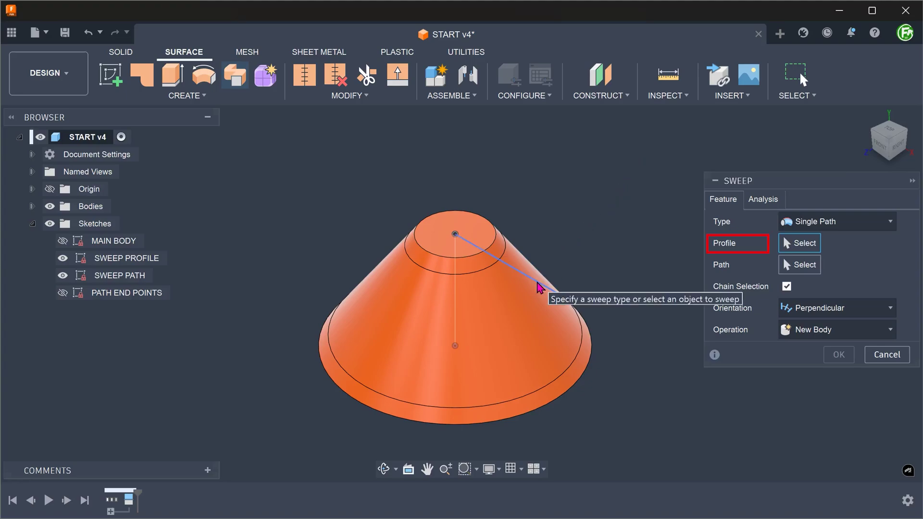
{"action": "left_click", "coordinate": [540, 287]}
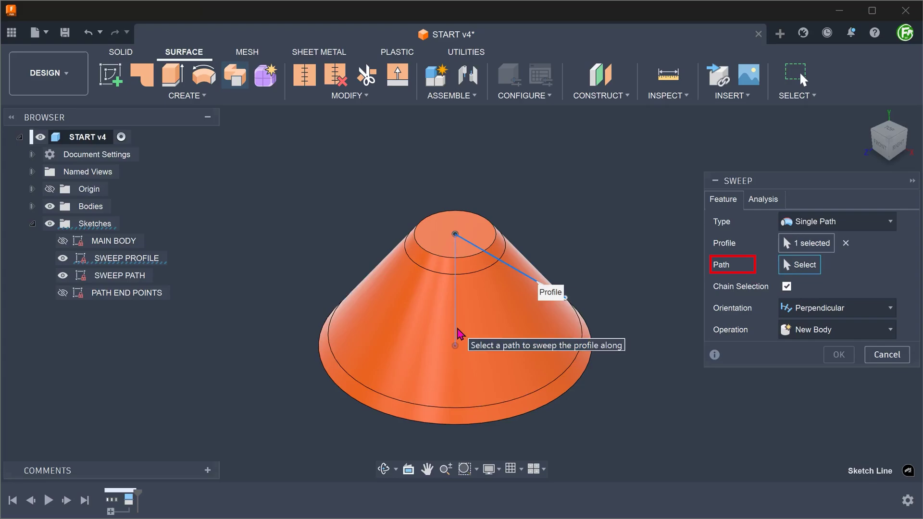
{"action": "left_click", "coordinate": [458, 331]}
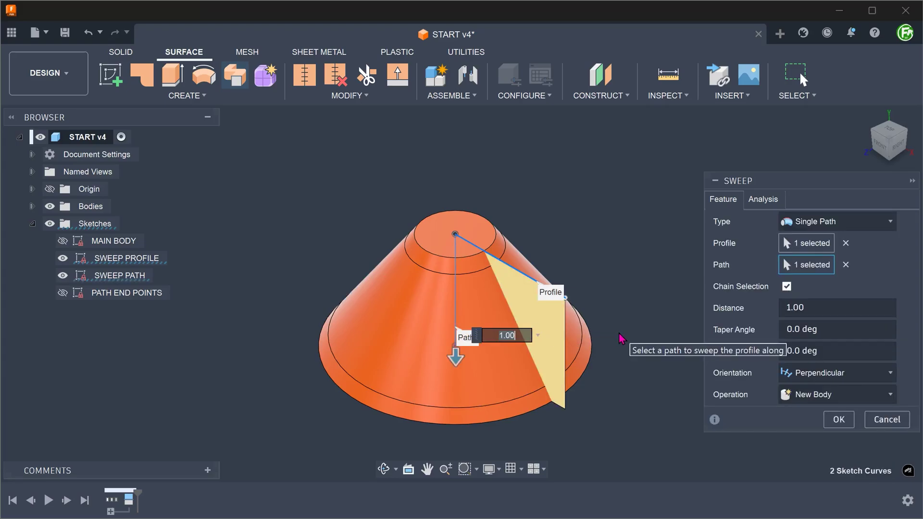
{"action": "left_click", "coordinate": [788, 351]}
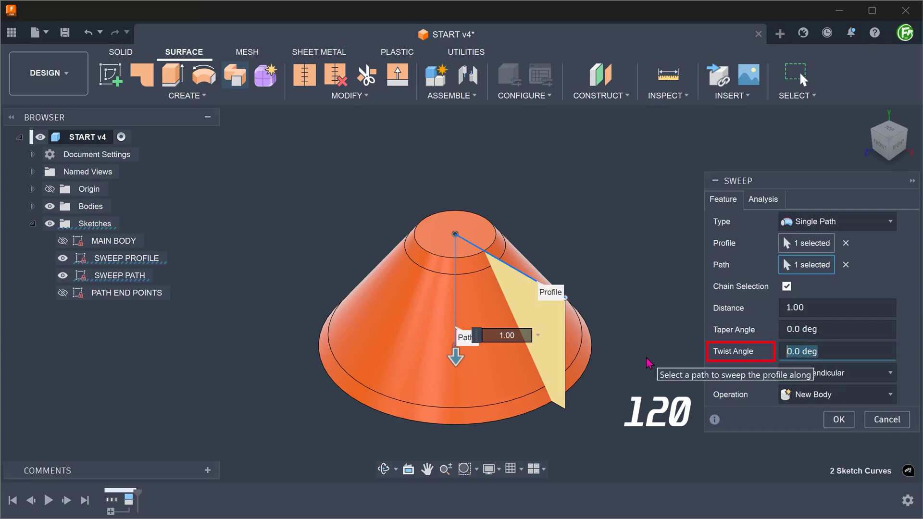
{"action": "type", "text": "120"}
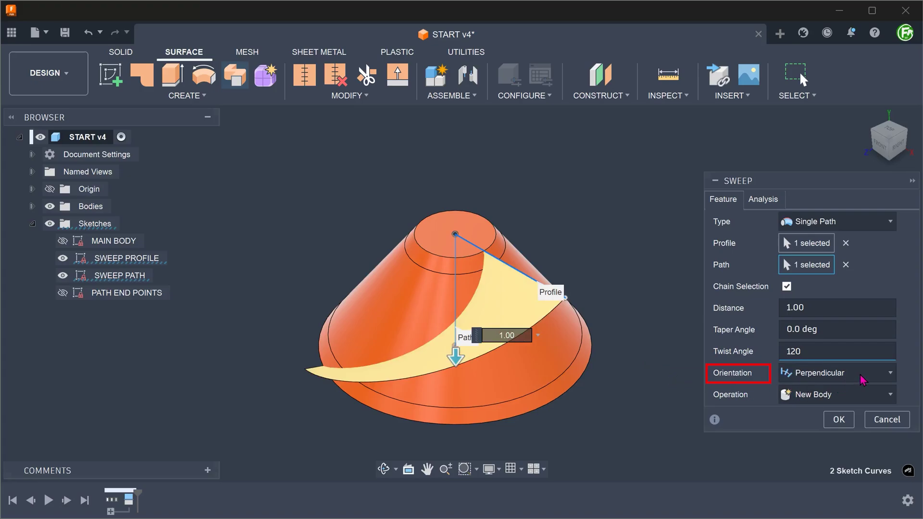
{"action": "left_click", "coordinate": [841, 417]}
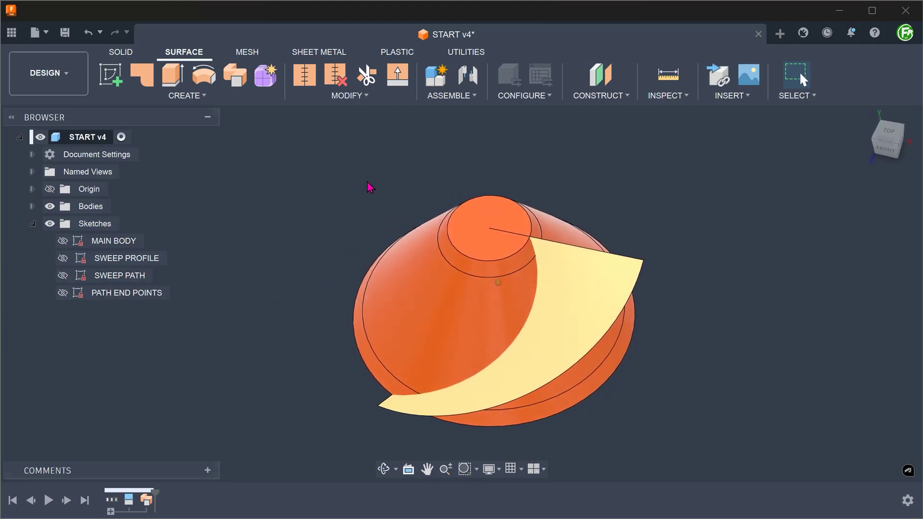
Split the cone's middle side face with Split Face, using the twisted swept surface as the splitting tool without extending it.
{"action": "left_click", "coordinate": [864, 116]}
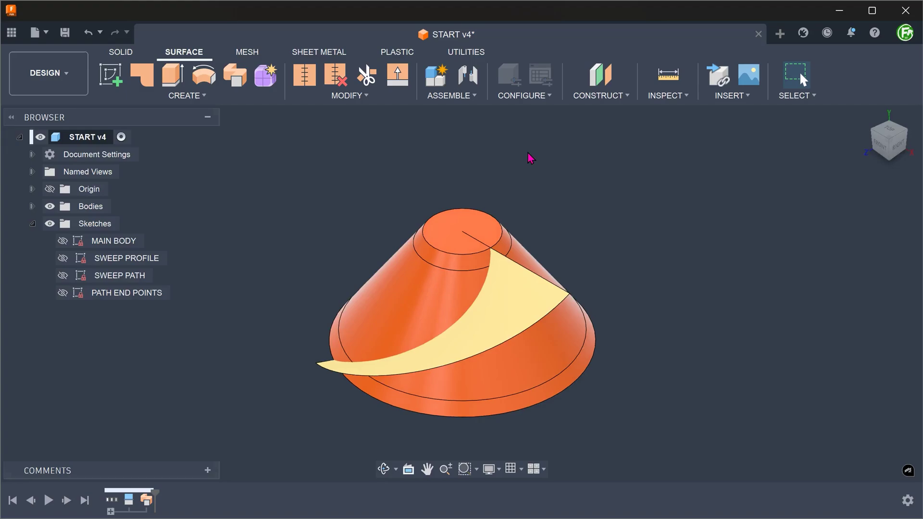
{"action": "left_click", "coordinate": [377, 99]}
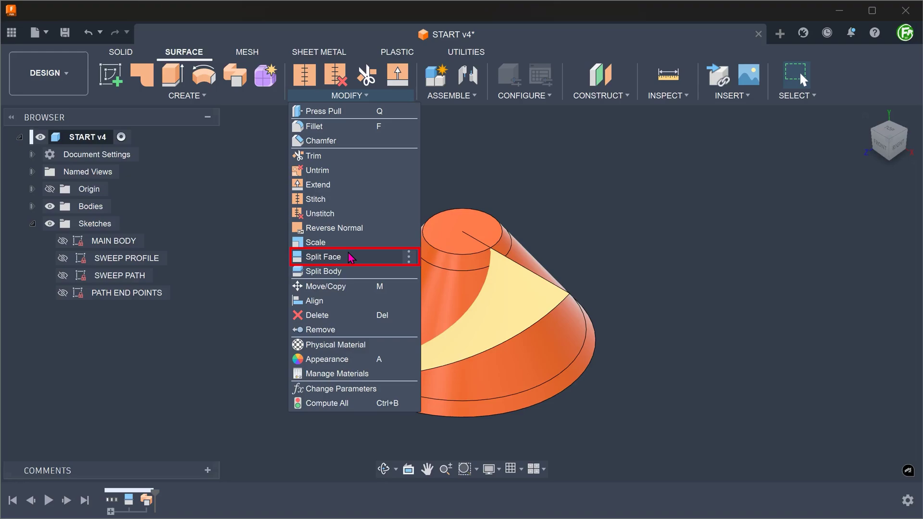
{"action": "left_click", "coordinate": [323, 257]}
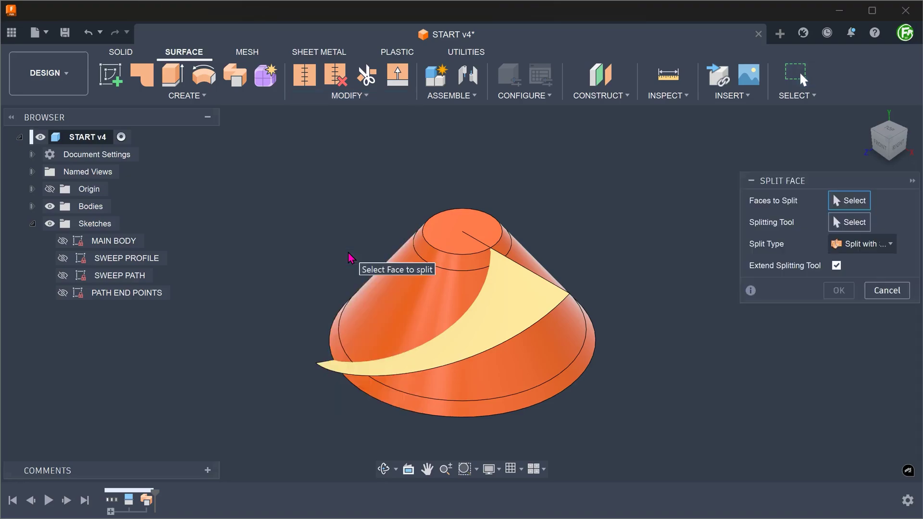
{"action": "left_click", "coordinate": [417, 301]}
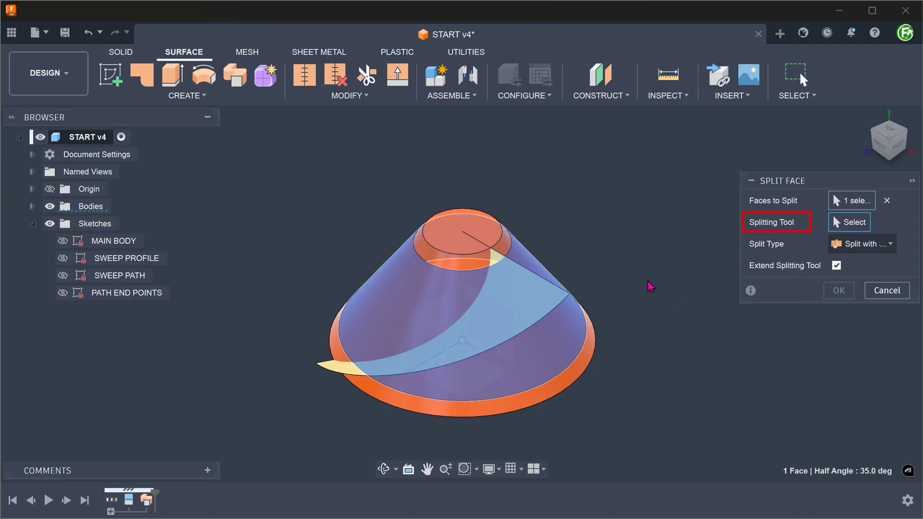
{"action": "left_click", "coordinate": [537, 308]}
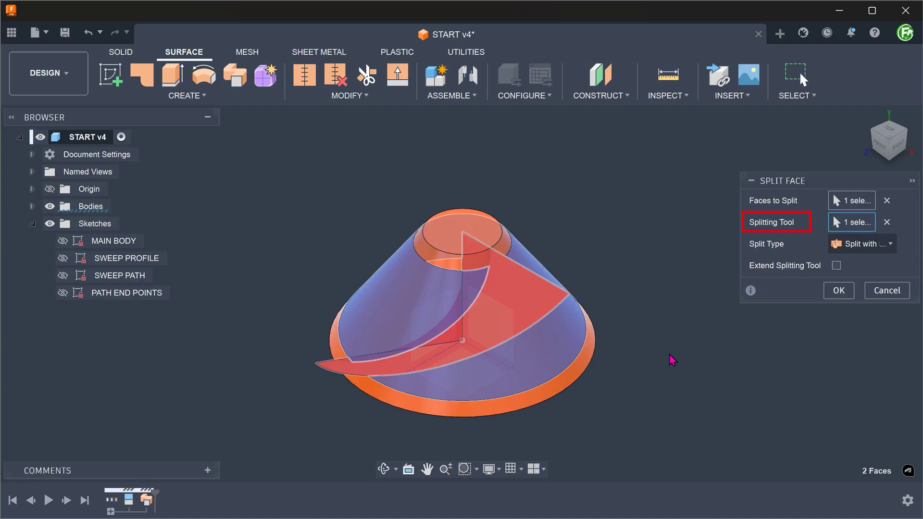
{"action": "middle_click_drag", "start_coordinate": [669, 354], "coordinate": [670, 355], "text": "shift"}
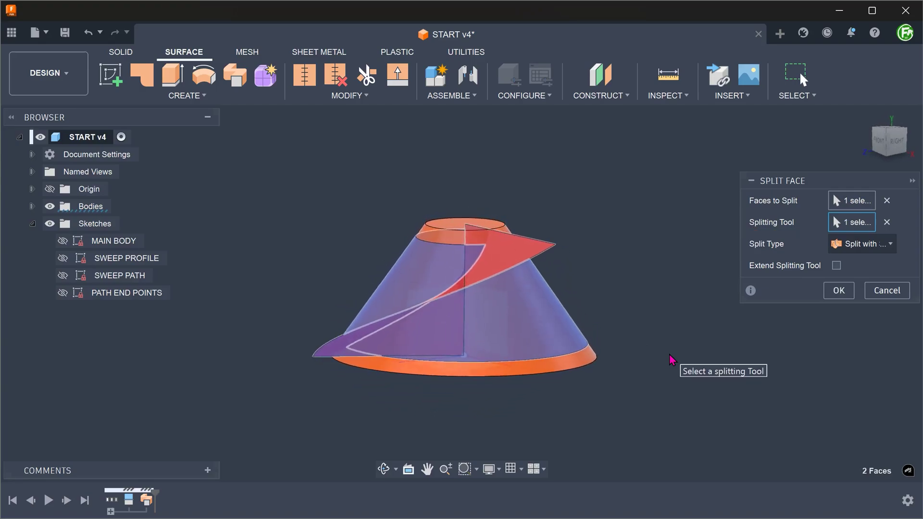
{"action": "left_click", "coordinate": [837, 291]}
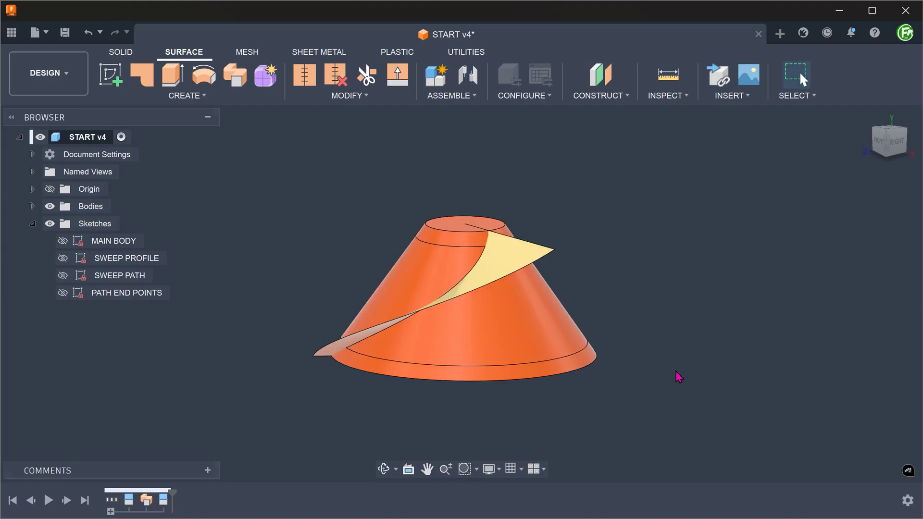
Hide the swept surface body and examine the spiral split edge on the cone's side.
{"action": "left_click", "coordinate": [33, 206]}
{"action": "left_click", "coordinate": [65, 241]}
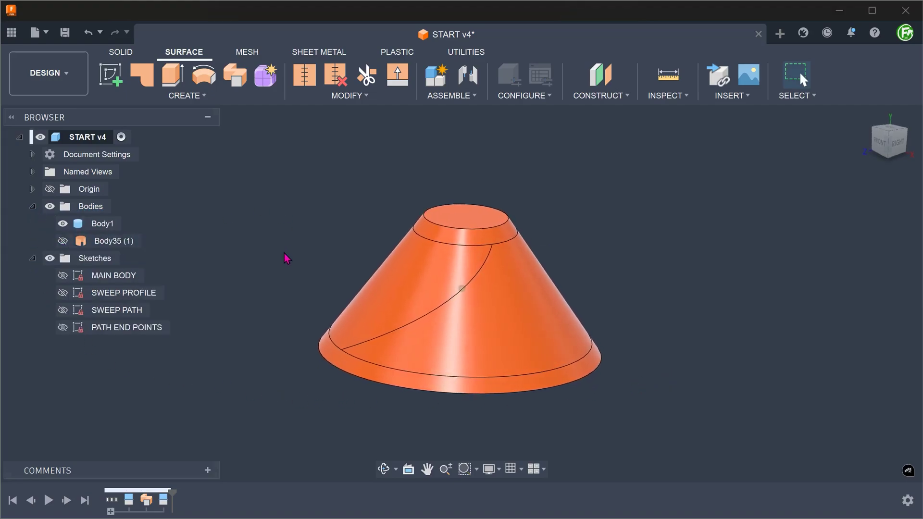
{"action": "left_click", "coordinate": [393, 325]}
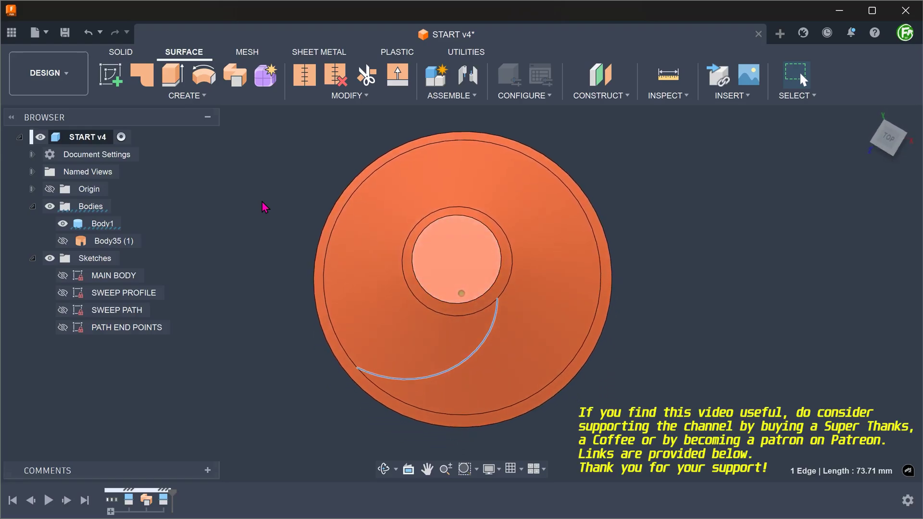
{"action": "left_click", "coordinate": [286, 190]}
{"action": "left_click", "coordinate": [863, 115]}
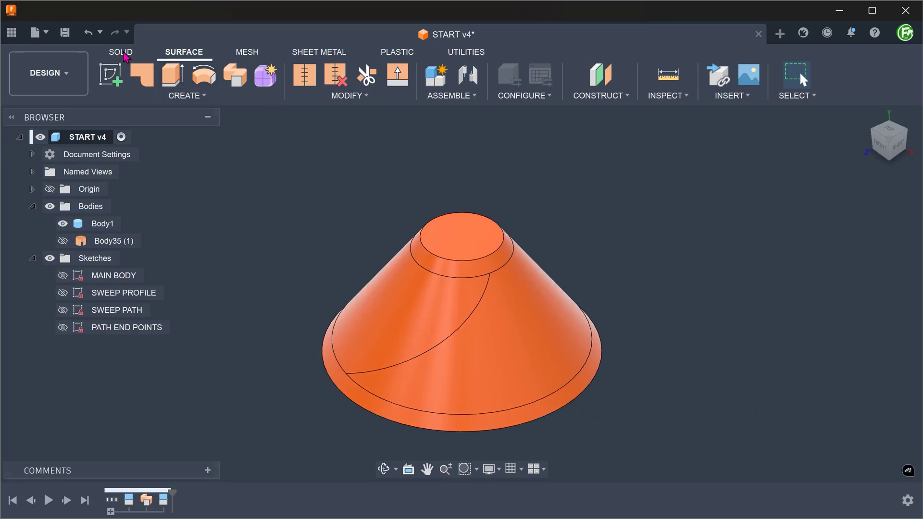
Create a solid circular pipe with a 5 mm section size along the spiral edge, joined to the cone body.
{"action": "left_click", "coordinate": [121, 53]}
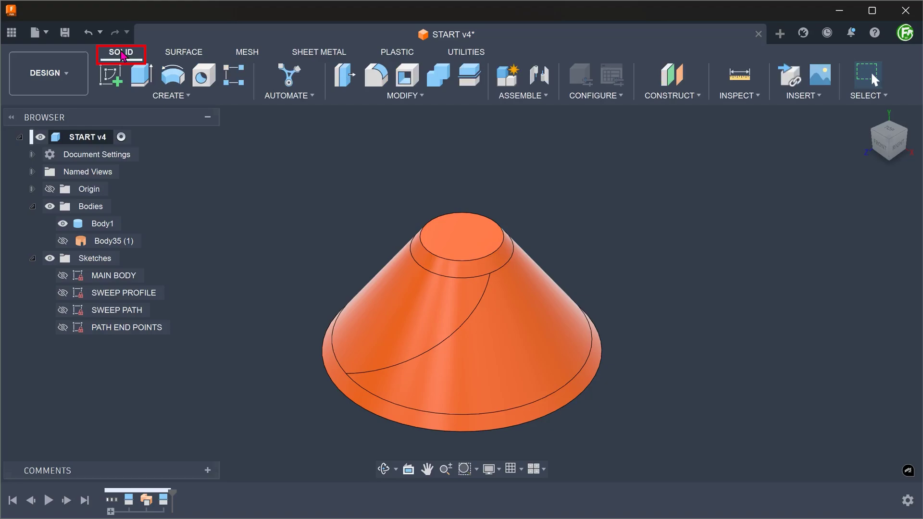
{"action": "left_click", "coordinate": [199, 98]}
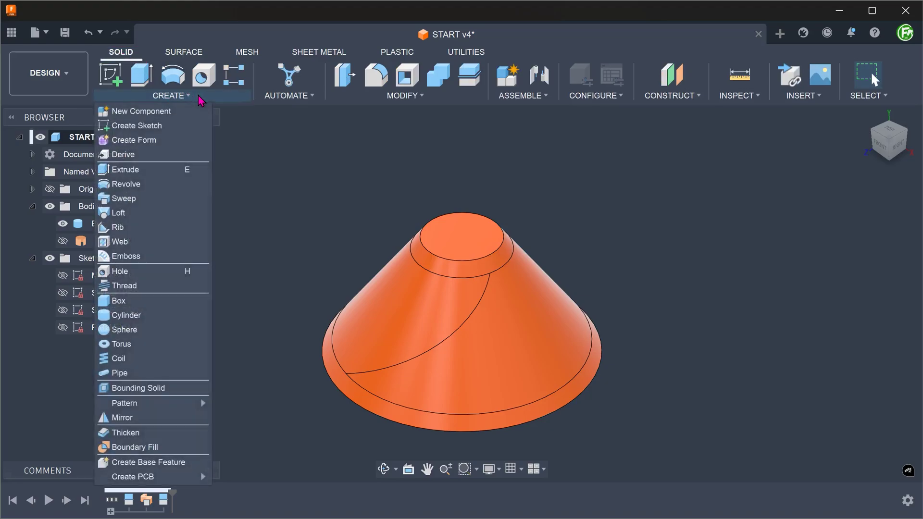
{"action": "left_click", "coordinate": [168, 374]}
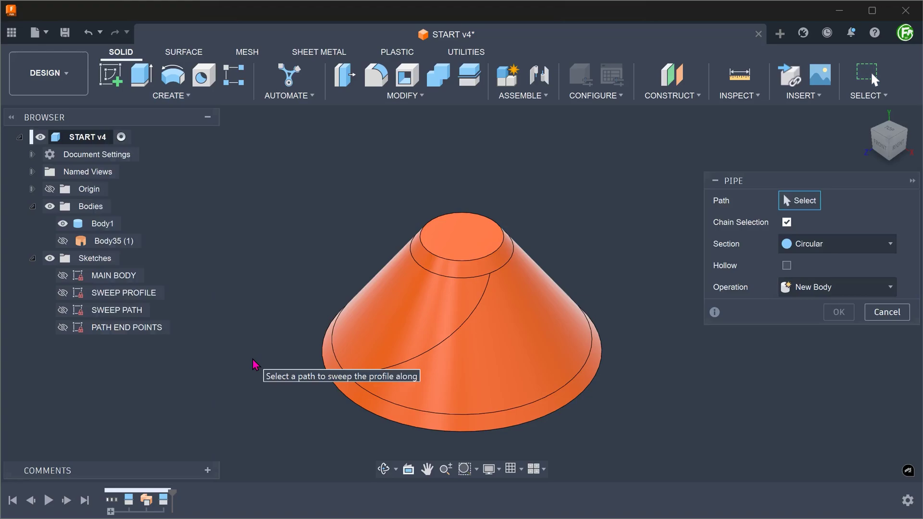
{"action": "left_click", "coordinate": [446, 343]}
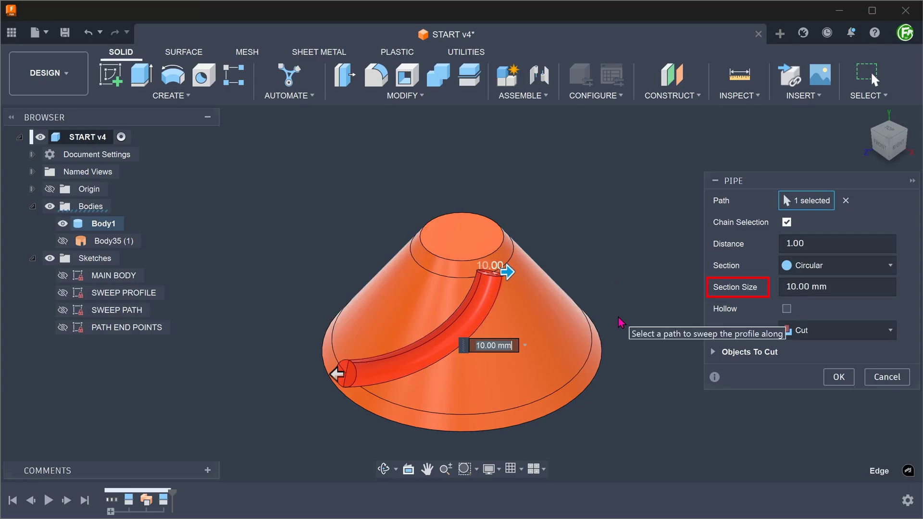
{"action": "type", "text": "5"}
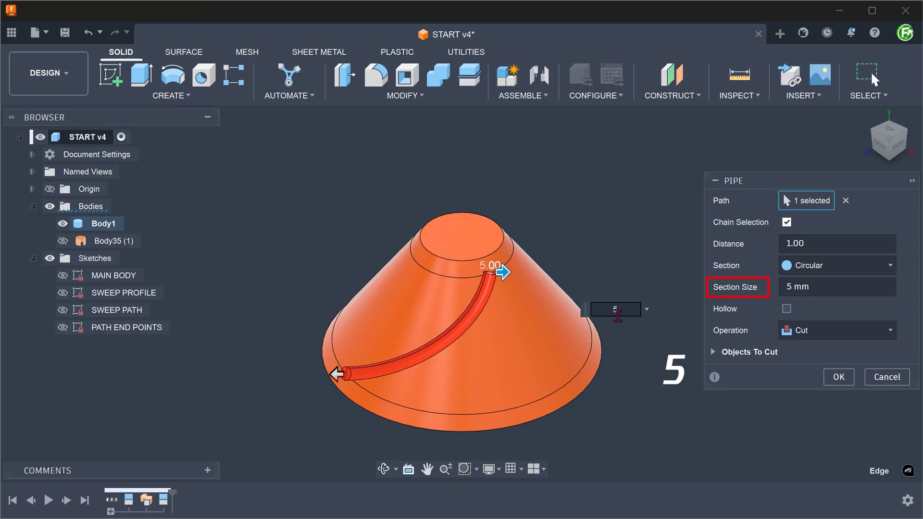
{"action": "left_click", "coordinate": [845, 331]}
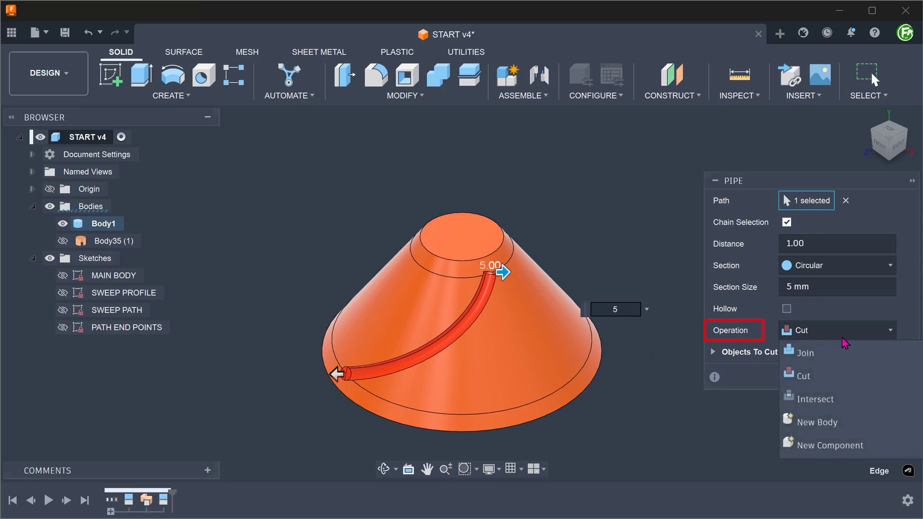
{"action": "left_click", "coordinate": [845, 355]}
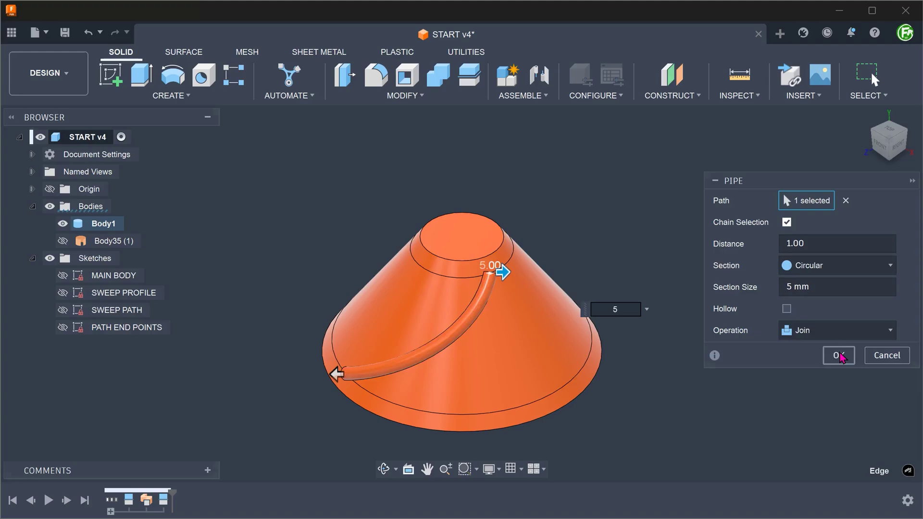
{"action": "left_click", "coordinate": [839, 356]}
Join a 5 mm diameter sphere to the pipe's upper end, centred on the straight edge of its flat end face.
{"action": "middle_click_drag", "start_coordinate": [641, 398], "coordinate": [422, 413], "text": "shift"}
{"action": "left_click", "coordinate": [421, 360]}
{"action": "mouse_move", "coordinate": [380, 390]}
{"action": "middle_mouse_down", "text": "shift"}
{"action": "mouse_move", "coordinate": [247, 392]}
{"action": "mouse_move", "coordinate": [261, 260]}
{"action": "mouse_move", "coordinate": [275, 262]}
{"action": "mouse_move", "coordinate": [290, 228]}
{"action": "mouse_move", "coordinate": [505, 130]}
{"action": "mouse_move", "coordinate": [595, 156]}
{"action": "mouse_move", "coordinate": [721, 147]}
{"action": "middle_mouse_up", "text": "shift"}
{"action": "left_click", "coordinate": [744, 144]}
{"action": "left_click", "coordinate": [866, 119]}
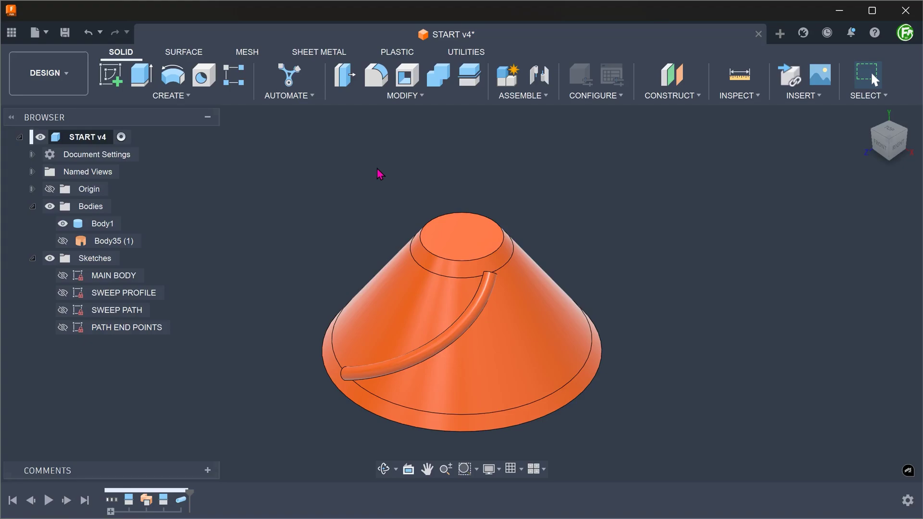
{"action": "left_click", "coordinate": [187, 96]}
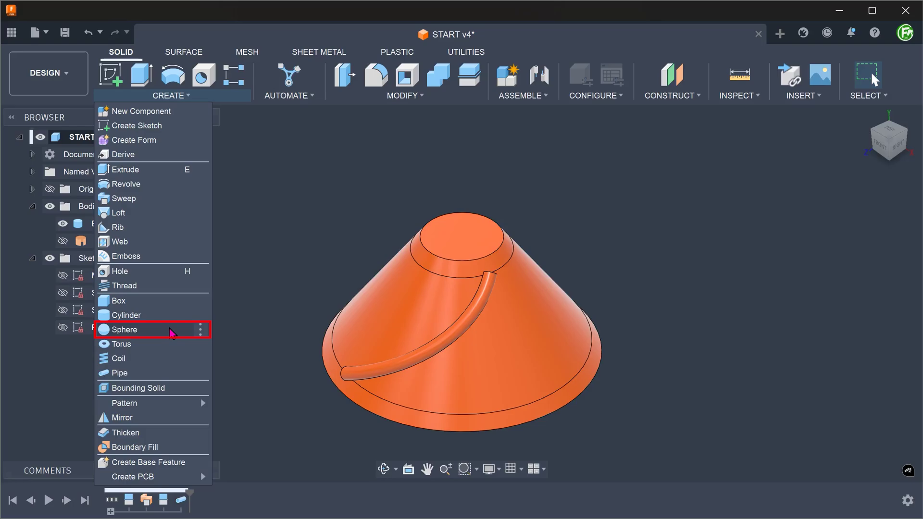
{"action": "left_click", "coordinate": [172, 333]}
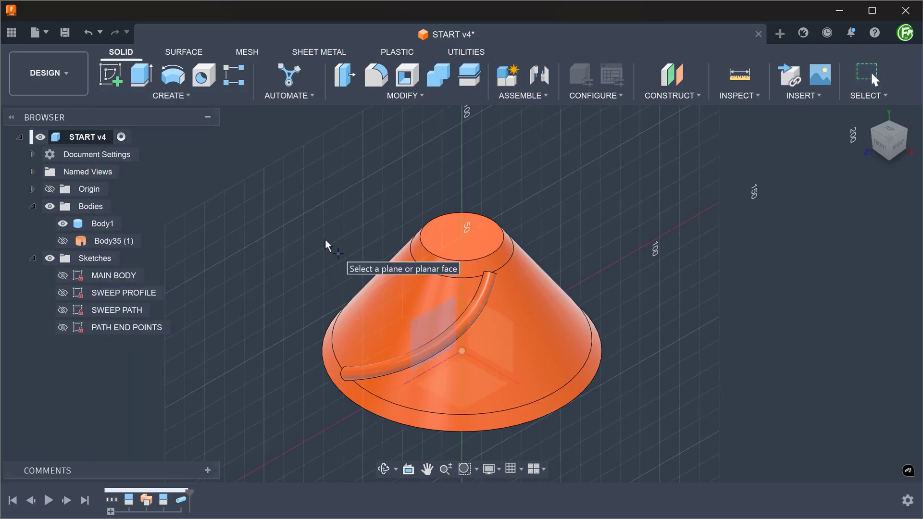
{"action": "middle_click_drag", "start_coordinate": [325, 239], "coordinate": [333, 253], "text": "shift"}
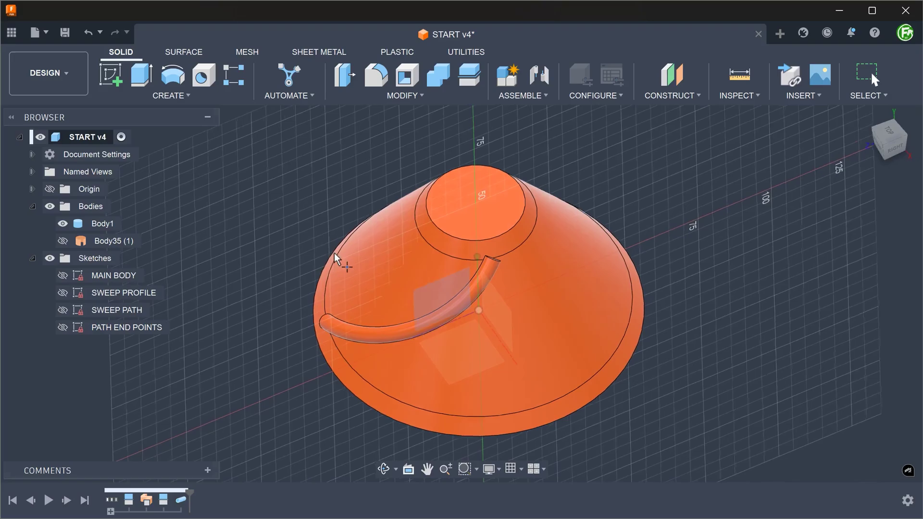
{"action": "scroll", "coordinate": [420, 276], "scroll_direction": "up", "scroll_amount": 2}
{"action": "mouse_move", "coordinate": [420, 275]}
{"action": "middle_mouse_down", "text": "shift"}
{"action": "mouse_move", "coordinate": [469, 259]}
{"action": "mouse_move", "coordinate": [445, 268]}
{"action": "mouse_move", "coordinate": [457, 263]}
{"action": "middle_mouse_up", "text": "shift"}
{"action": "scroll", "coordinate": [459, 256], "scroll_direction": "up", "scroll_amount": 3}
{"action": "left_click", "coordinate": [458, 265]}
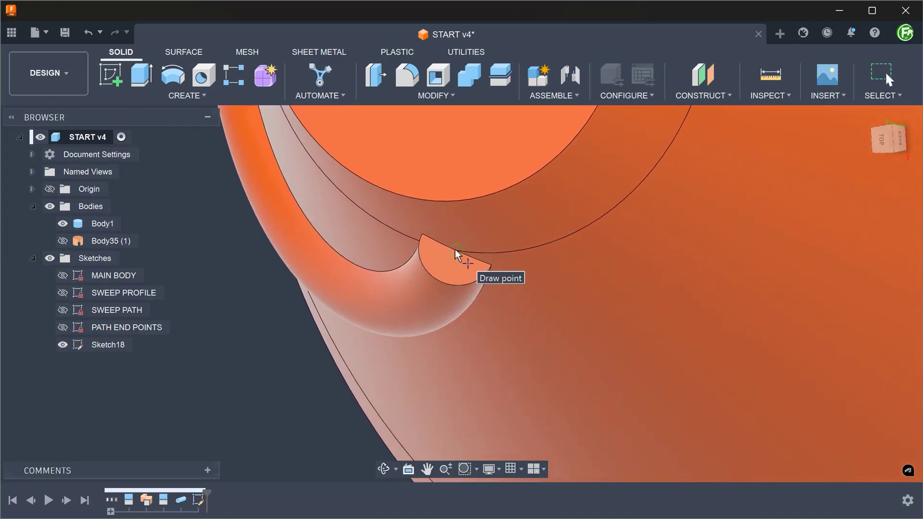
{"action": "left_click", "coordinate": [457, 255]}
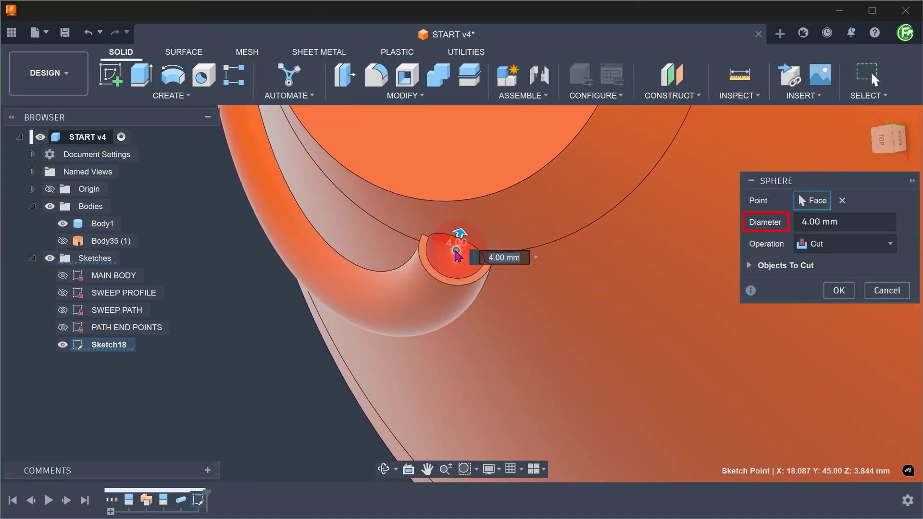
{"action": "type", "text": "5"}
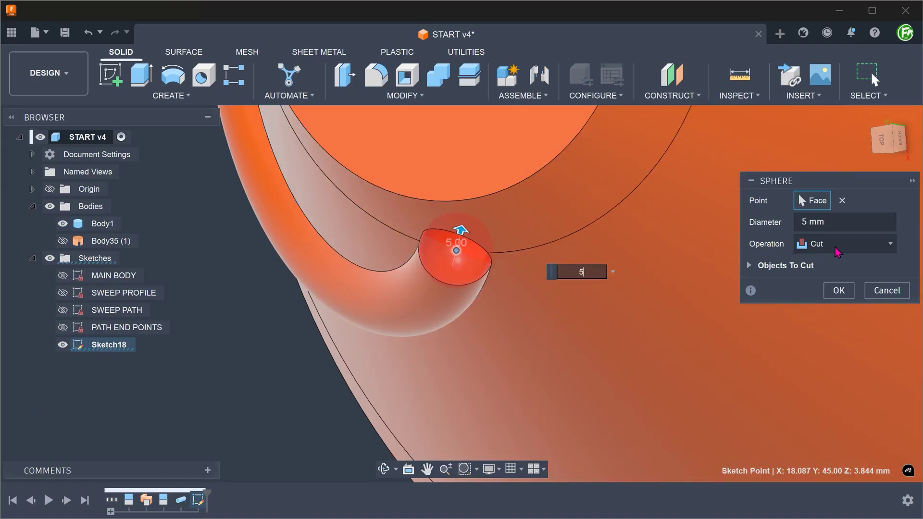
{"action": "left_click", "coordinate": [836, 246]}
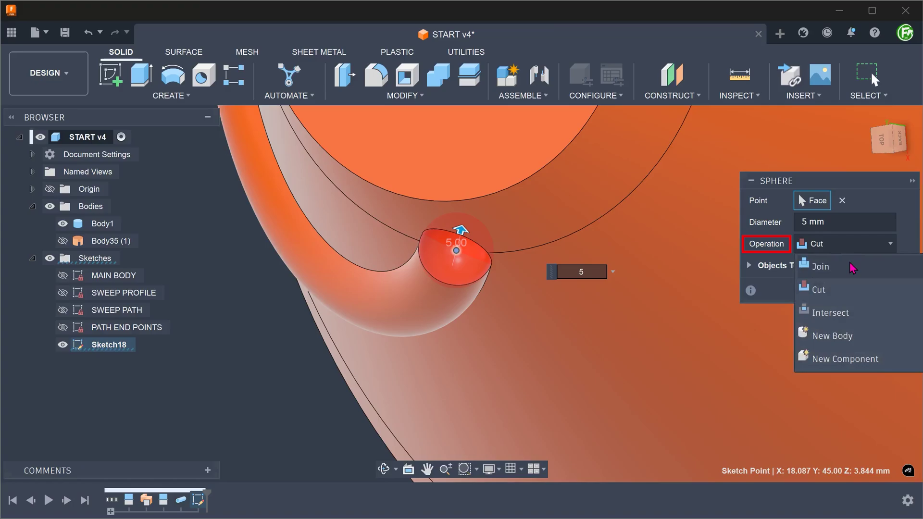
{"action": "left_click", "coordinate": [852, 268]}
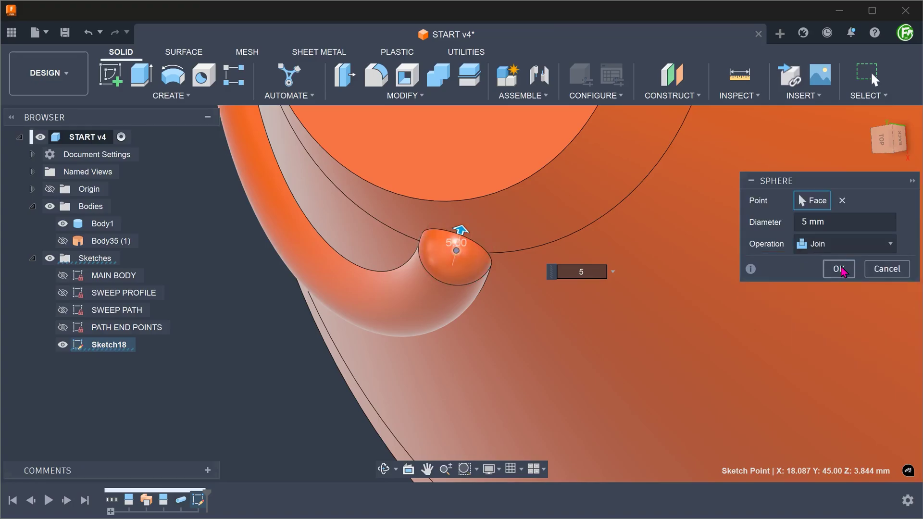
{"action": "left_click", "coordinate": [839, 270]}
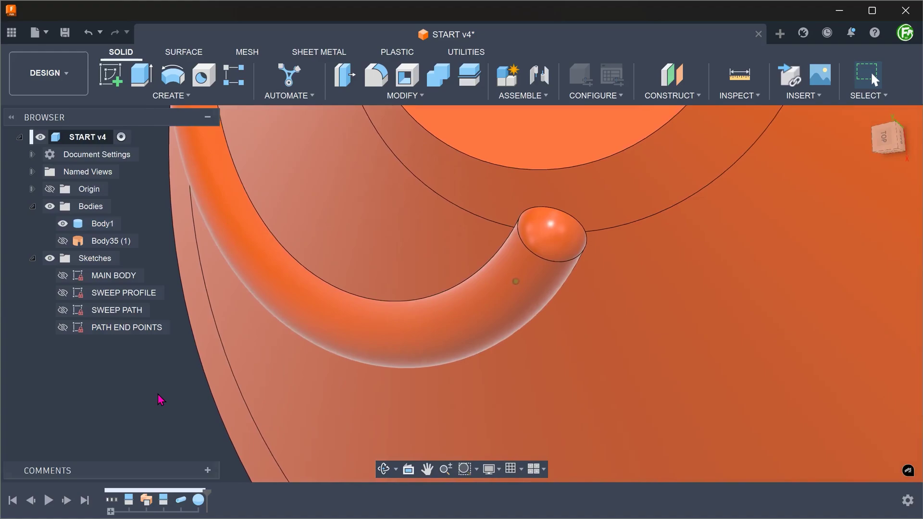
Repeat the Sphere command to join a 5 mm diameter sphere at the pipe's lower end, centred on its end face's straight edge.
{"action": "middle_click_drag", "start_coordinate": [160, 400], "coordinate": [388, 417], "text": "shift"}
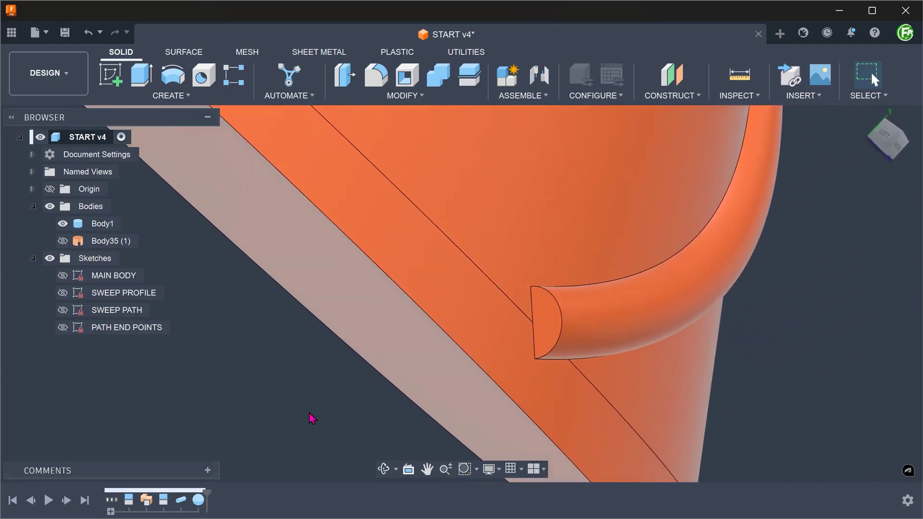
{"action": "right_click", "coordinate": [311, 412]}
{"action": "left_click", "coordinate": [316, 369]}
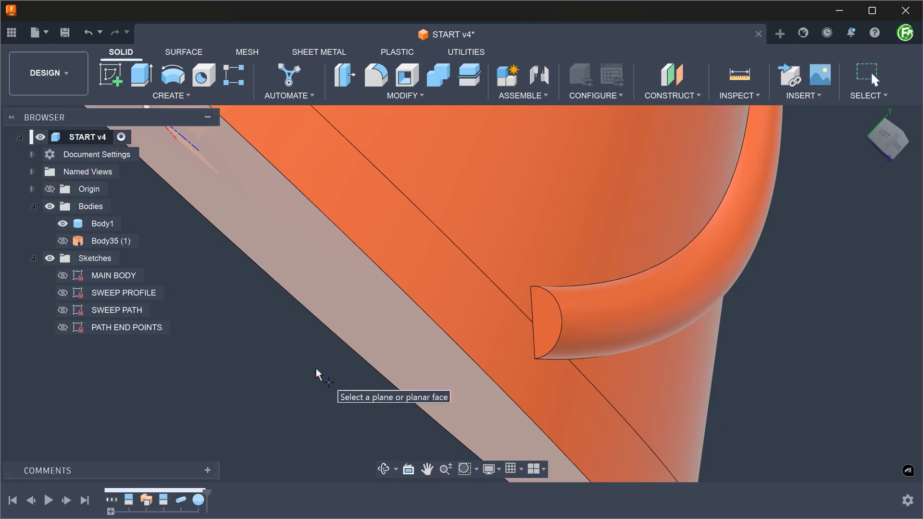
{"action": "middle_click_drag", "start_coordinate": [315, 368], "coordinate": [570, 311], "text": "shift"}
{"action": "left_click", "coordinate": [570, 312]}
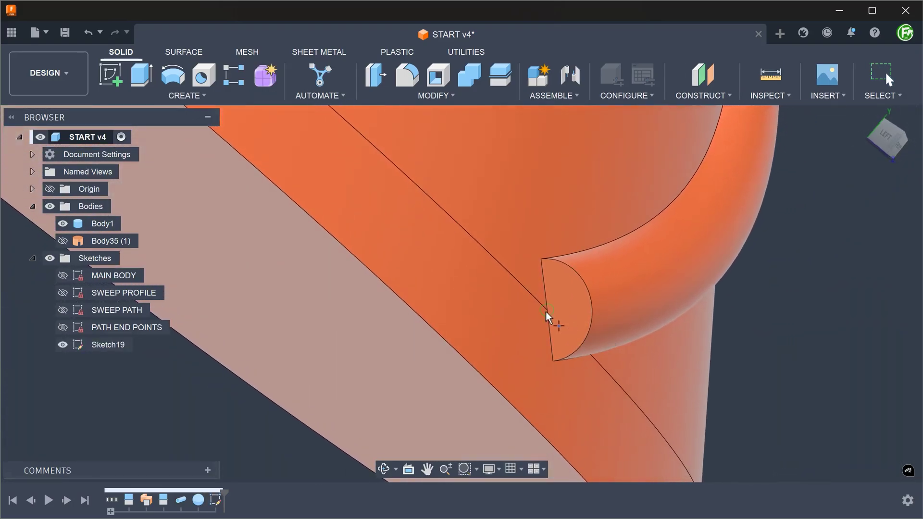
{"action": "left_click", "coordinate": [546, 312]}
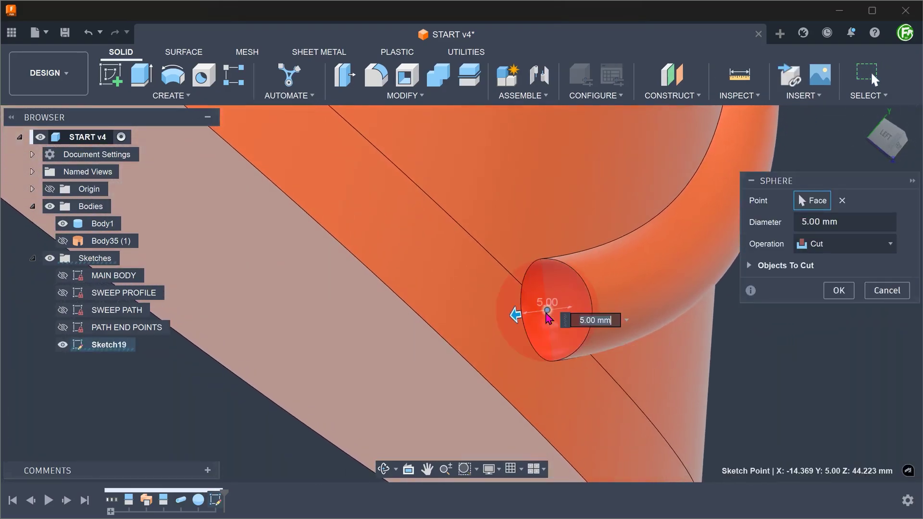
{"action": "left_click", "coordinate": [846, 246]}
{"action": "left_click", "coordinate": [823, 266]}
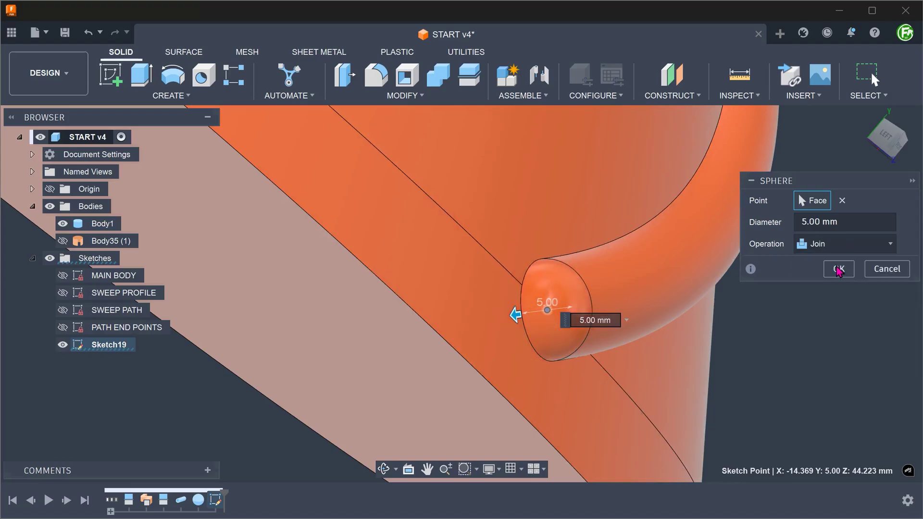
{"action": "left_click", "coordinate": [837, 269]}
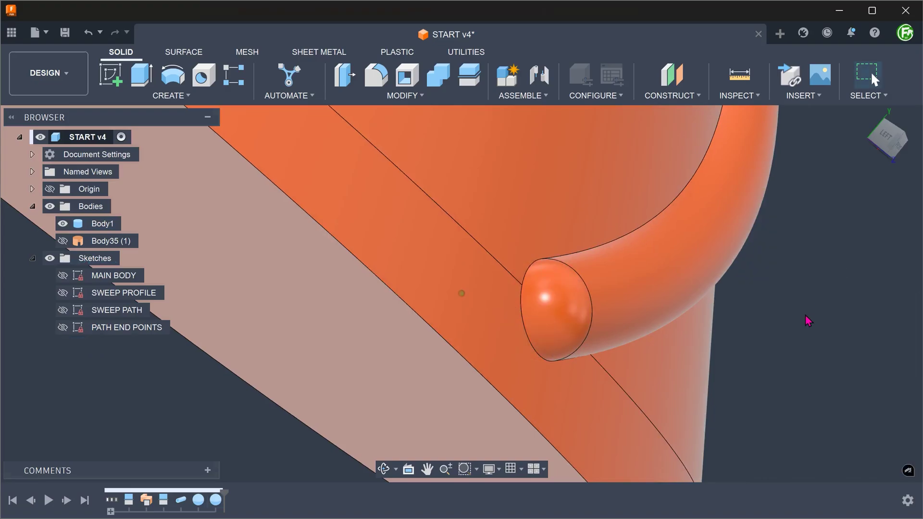
{"action": "middle_click_drag", "start_coordinate": [805, 315], "coordinate": [806, 322], "text": "shift"}
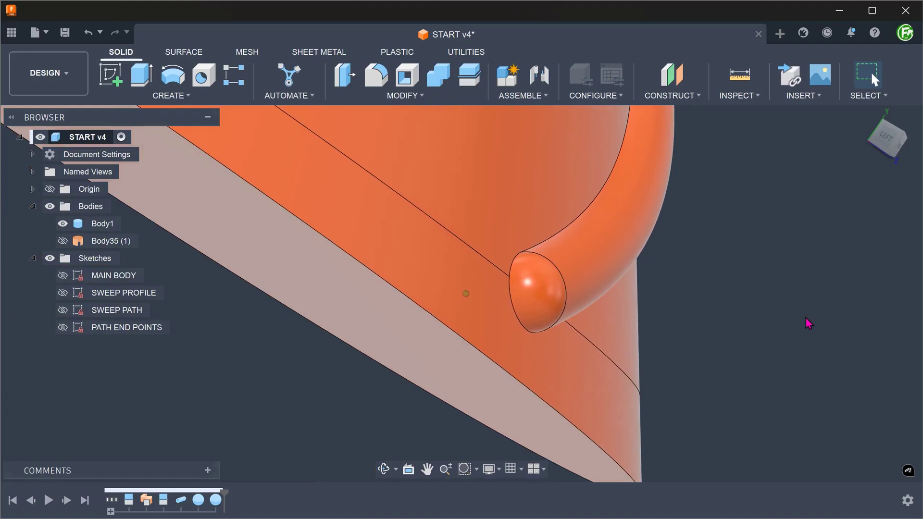
{"action": "scroll", "coordinate": [799, 327], "scroll_direction": "down", "scroll_amount": 5}
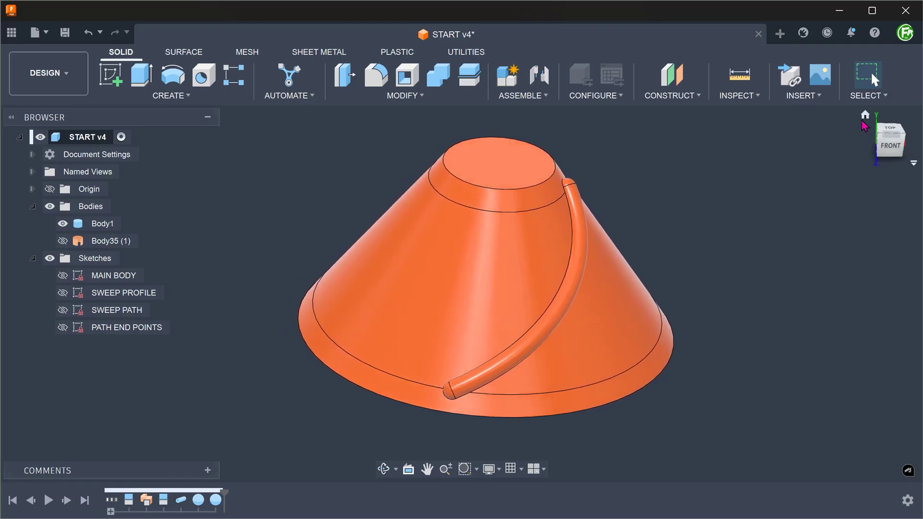
Fillet the edge chain where the spiral pipe and its end spheres meet the cone with a 2 mm radius.
{"action": "left_click", "coordinate": [865, 117]}
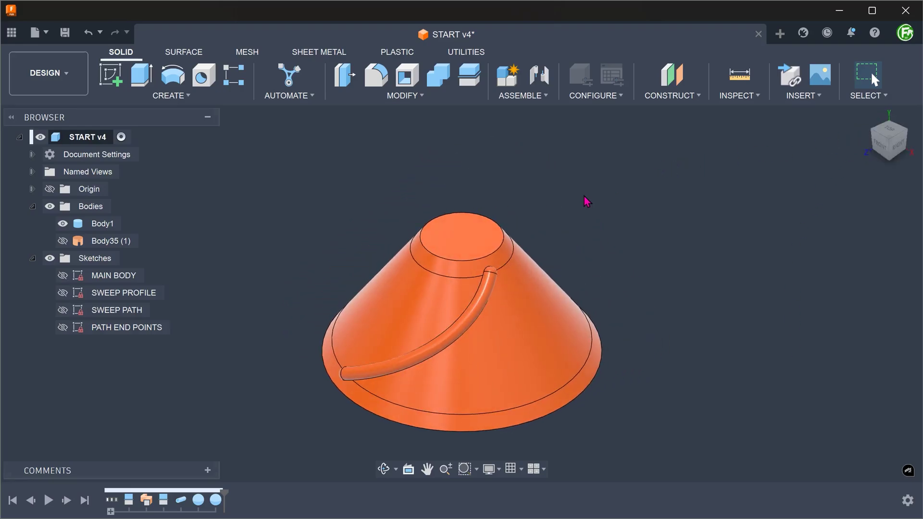
{"action": "key", "text": "f"}
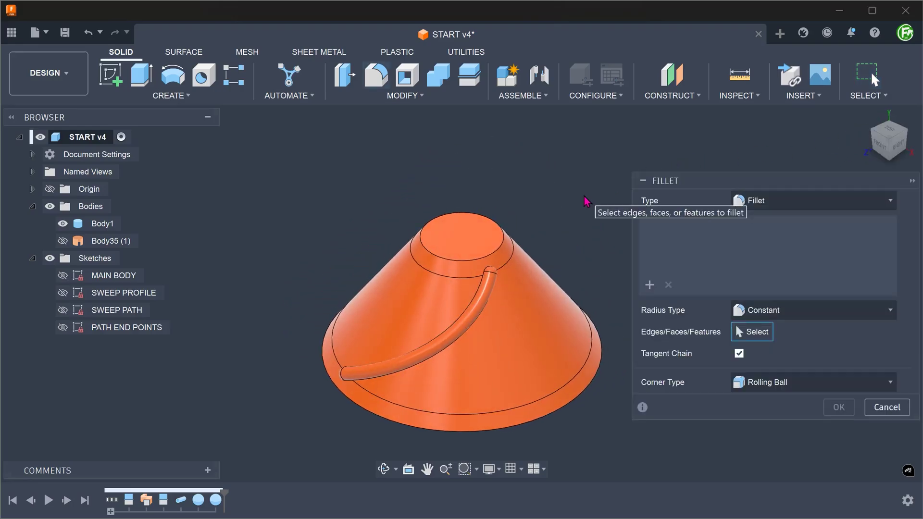
{"action": "left_click", "coordinate": [492, 274]}
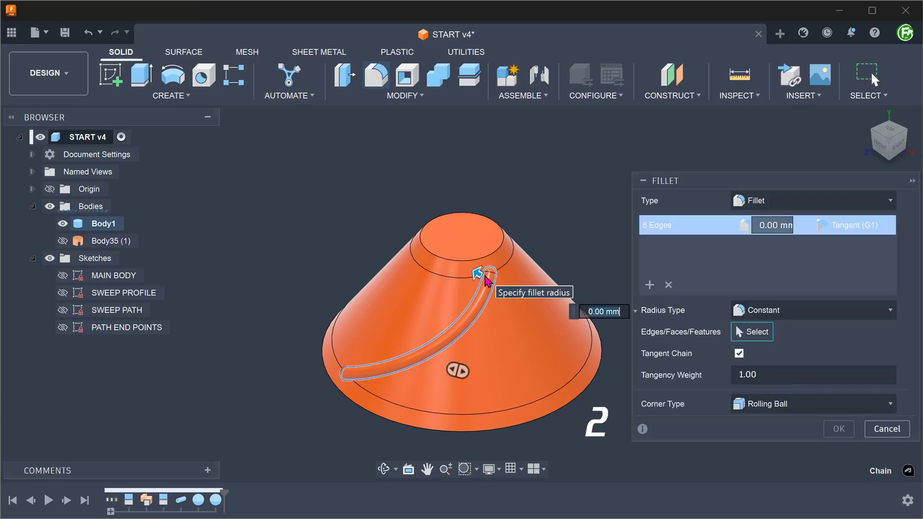
{"action": "type", "text": "2"}
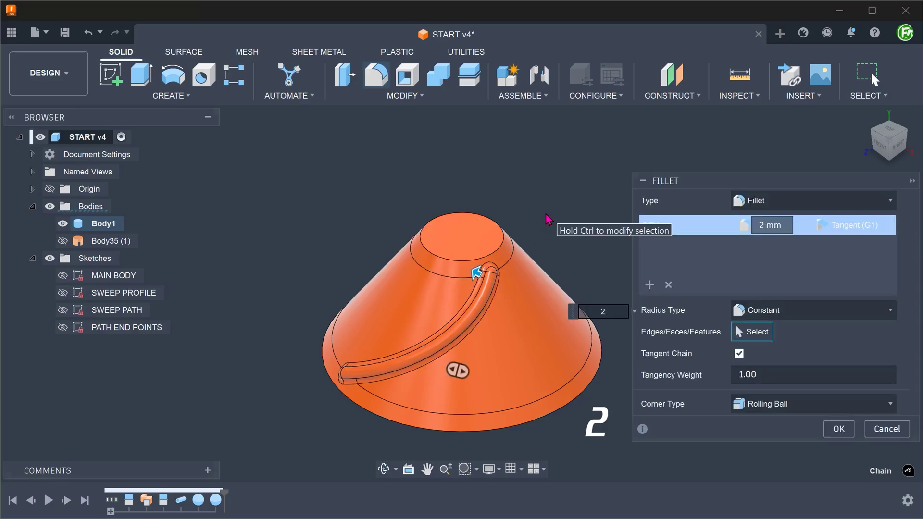
{"action": "left_click", "coordinate": [840, 430]}
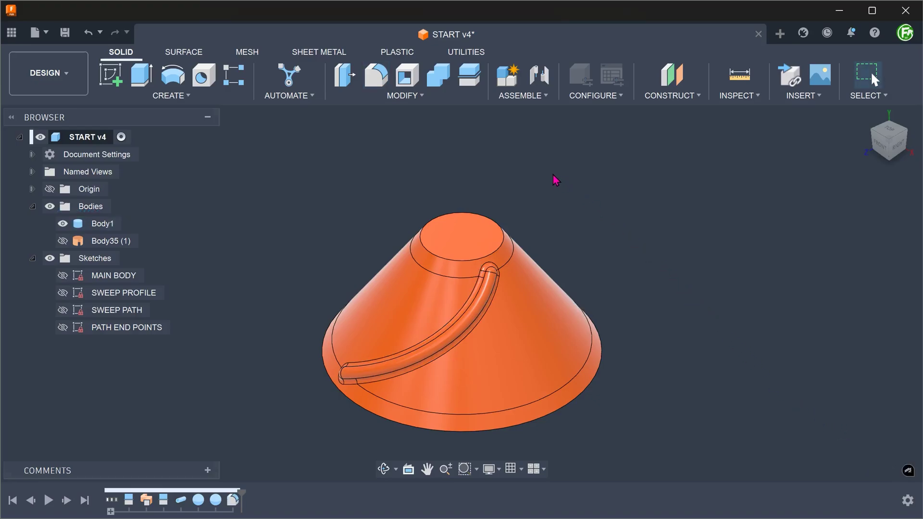
Set up a circular pattern of features containing the spiral pipe, both end spheres and the fillet.
{"action": "left_click", "coordinate": [182, 97]}
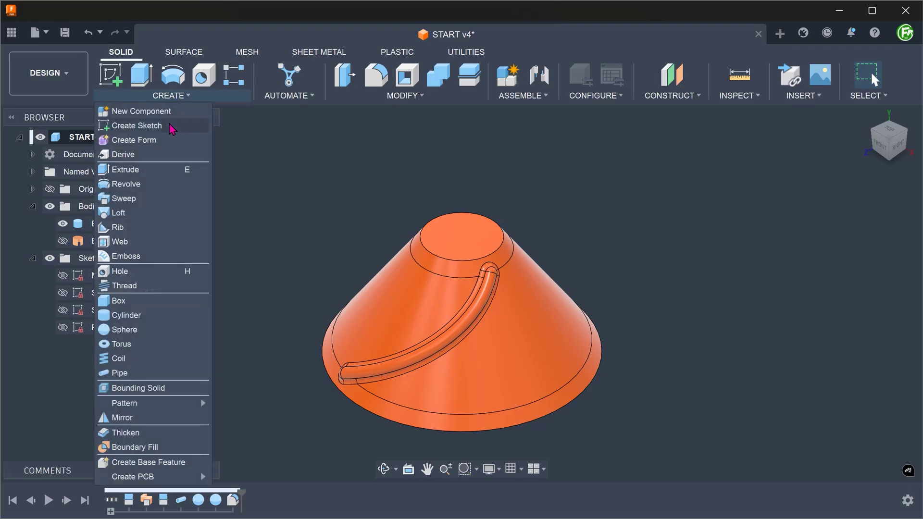
{"action": "mouse_move", "coordinate": [165, 406]}
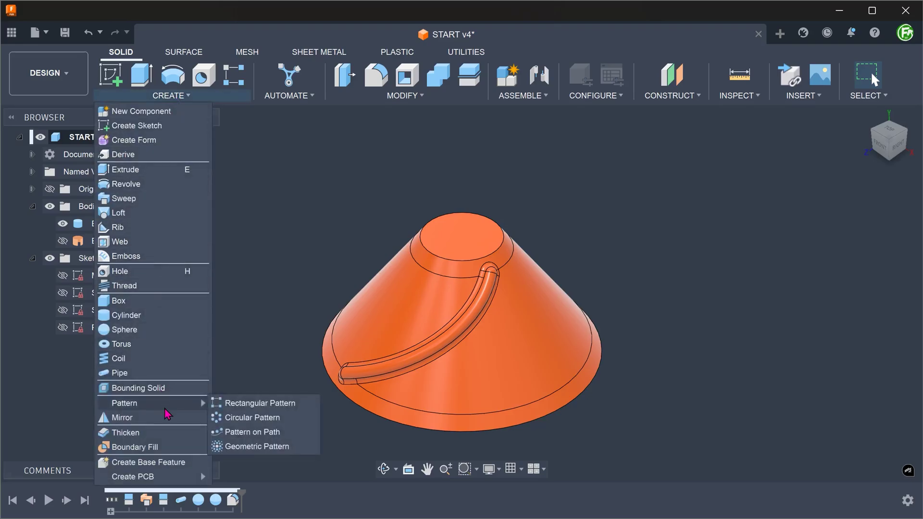
{"action": "left_click", "coordinate": [287, 417]}
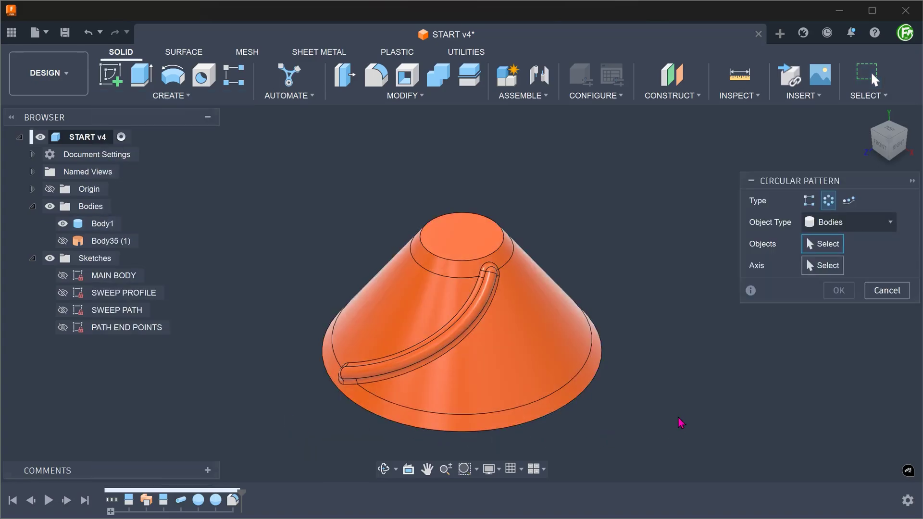
{"action": "left_click", "coordinate": [829, 222]}
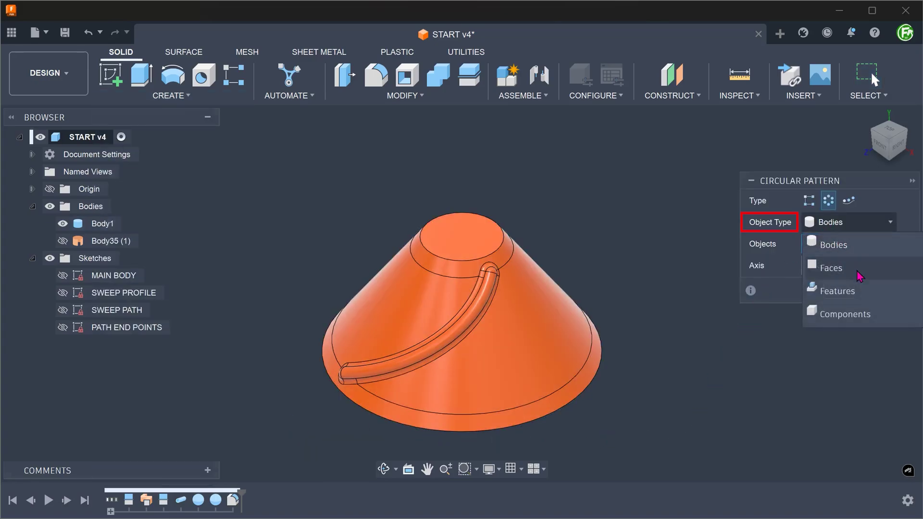
{"action": "left_click", "coordinate": [870, 295]}
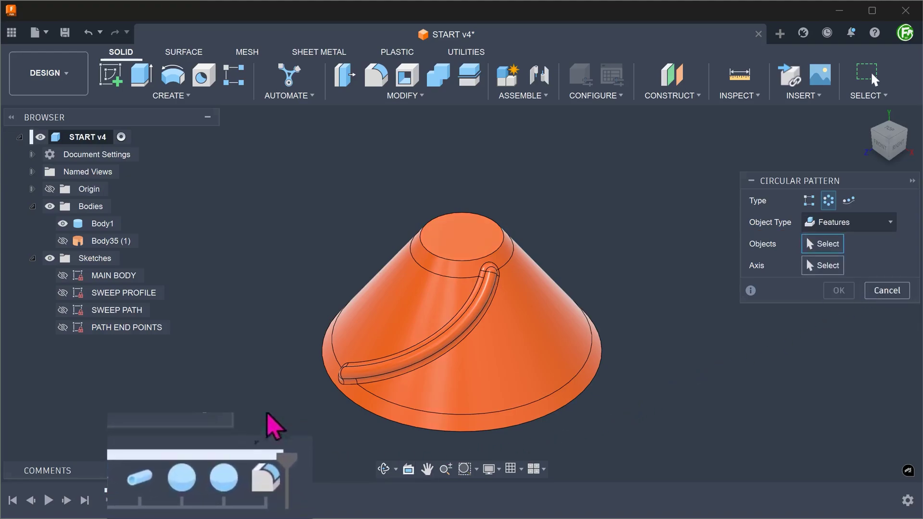
{"action": "left_click", "coordinate": [136, 482]}
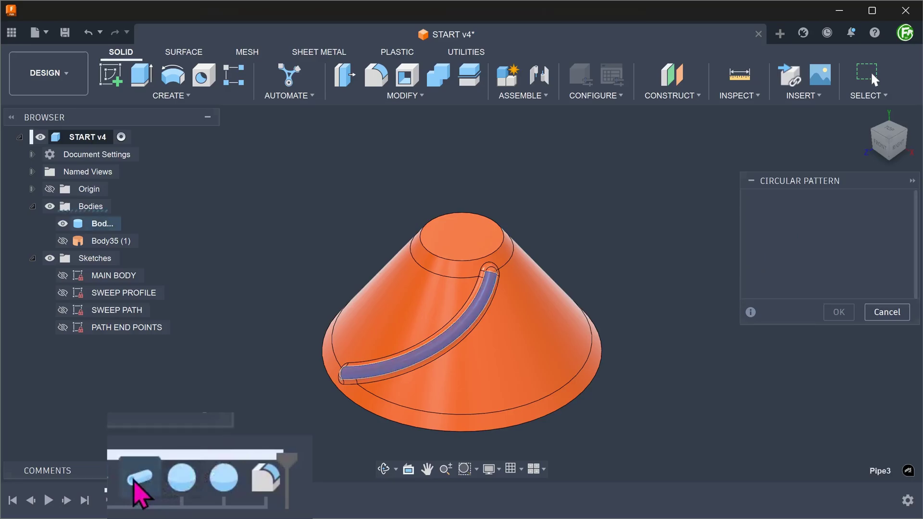
{"action": "left_click", "coordinate": [174, 483]}
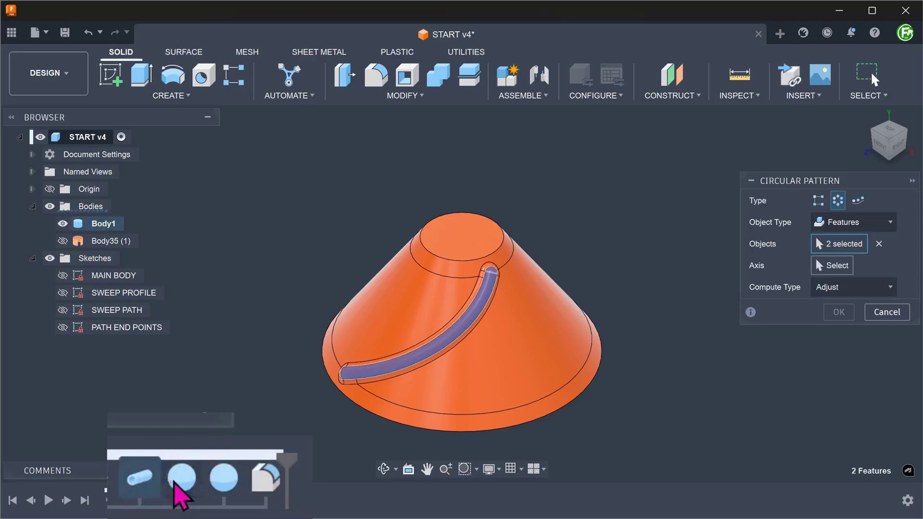
{"action": "left_click", "coordinate": [221, 484]}
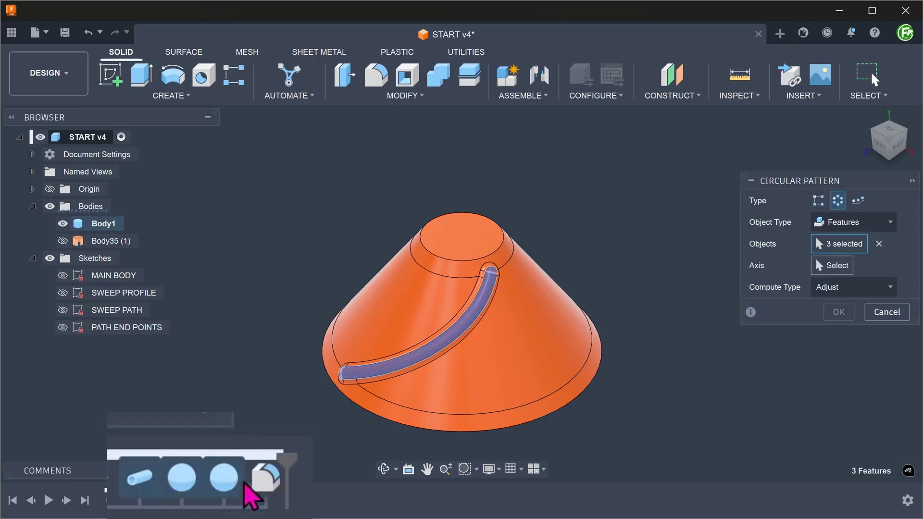
{"action": "left_click", "coordinate": [265, 481]}
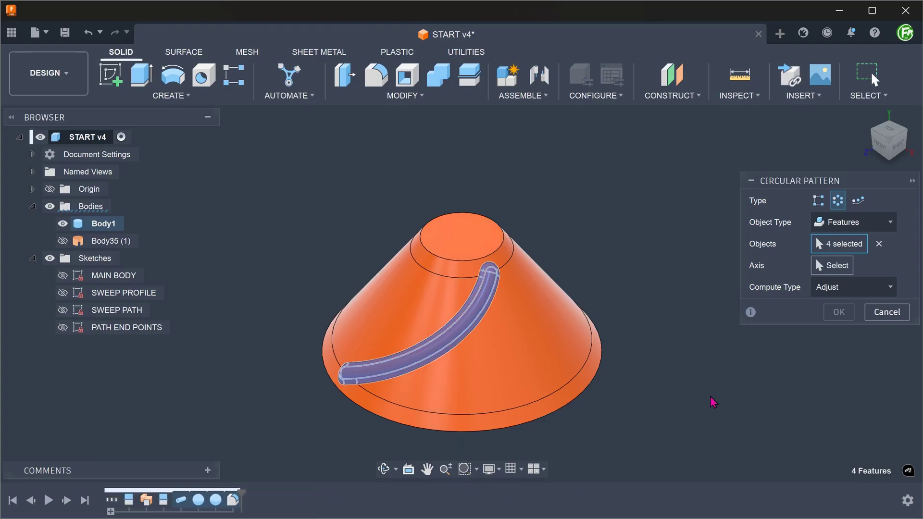
Pattern the selected features around the vertical Y axis with a full distribution, quantity 6 and the Adjust compute type.
{"action": "left_click", "coordinate": [827, 267]}
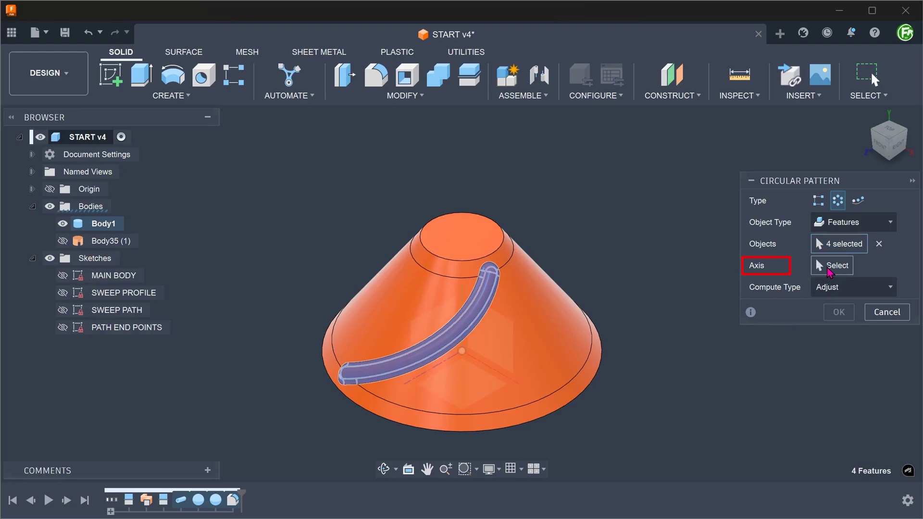
{"action": "left_click", "coordinate": [463, 302]}
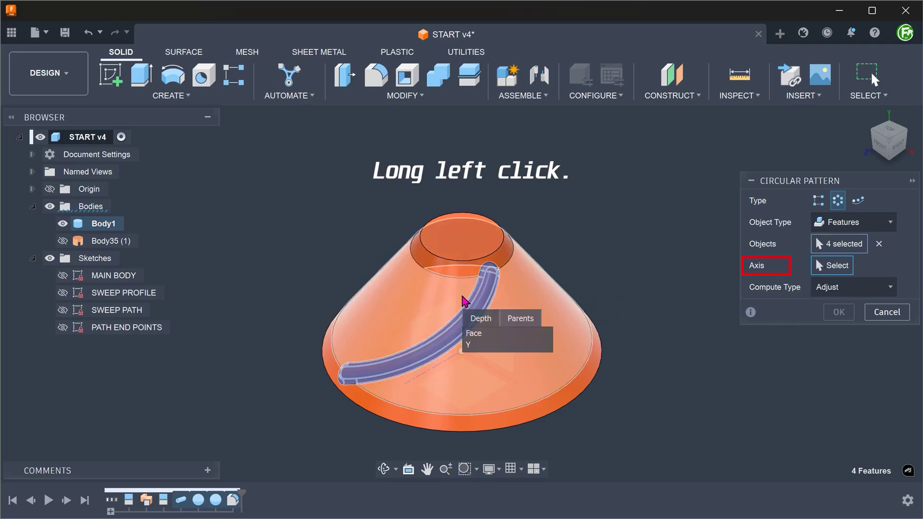
{"action": "left_click", "coordinate": [478, 345]}
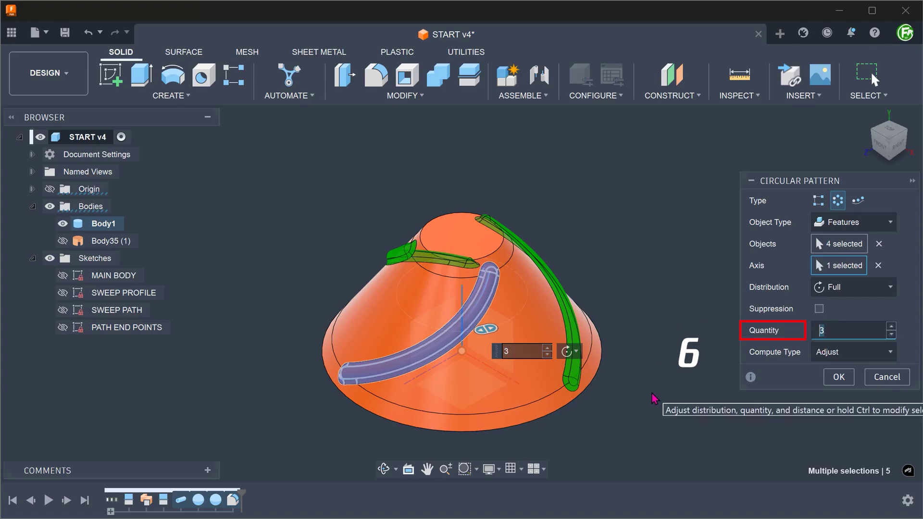
{"action": "type", "text": "6"}
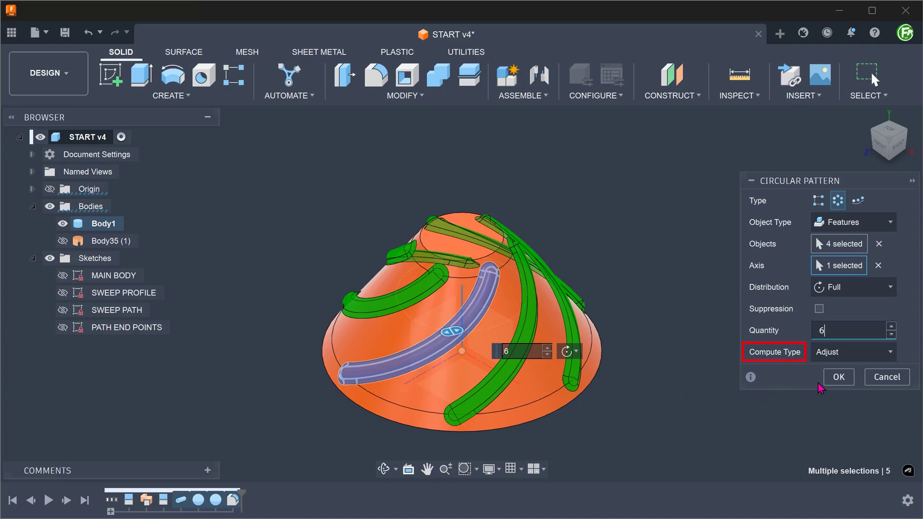
{"action": "left_click", "coordinate": [830, 384]}
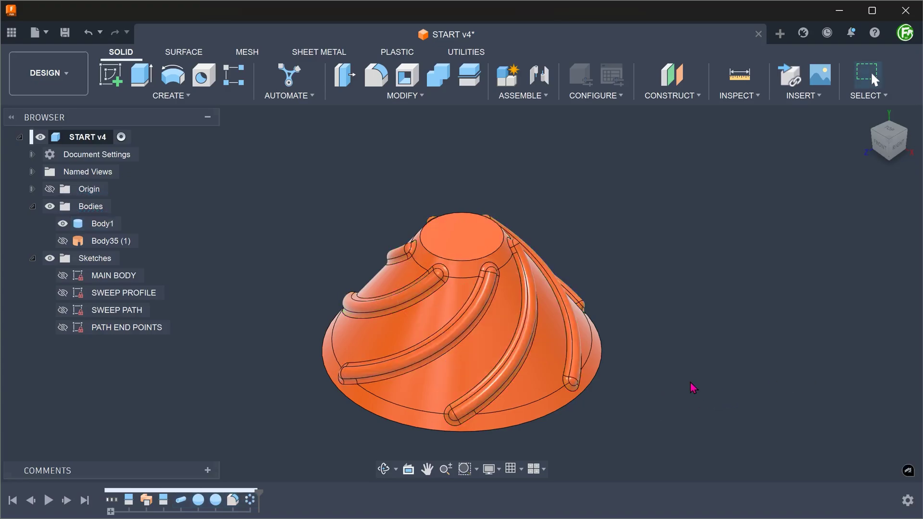
Start a Shell on the funnel body and select its large circular base face for removal.
{"action": "middle_click_drag", "start_coordinate": [690, 382], "coordinate": [726, 302], "text": "shift"}
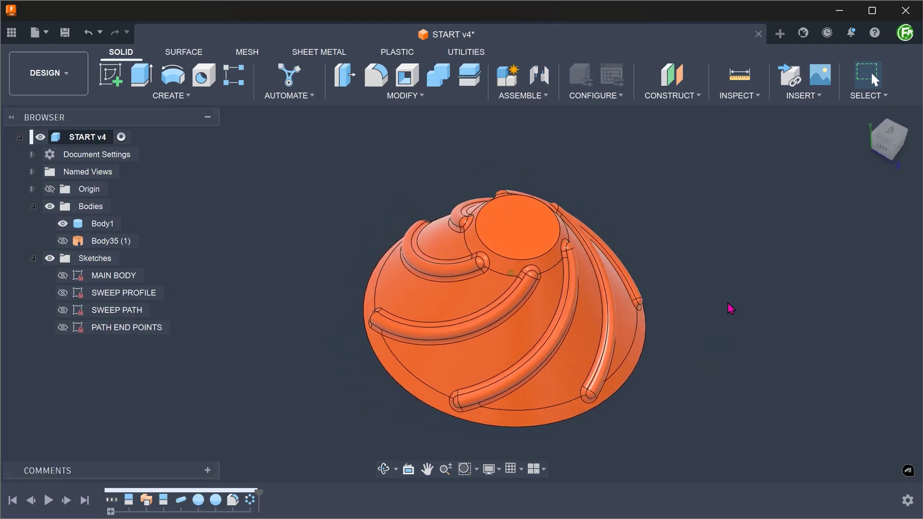
{"action": "left_click", "coordinate": [888, 136]}
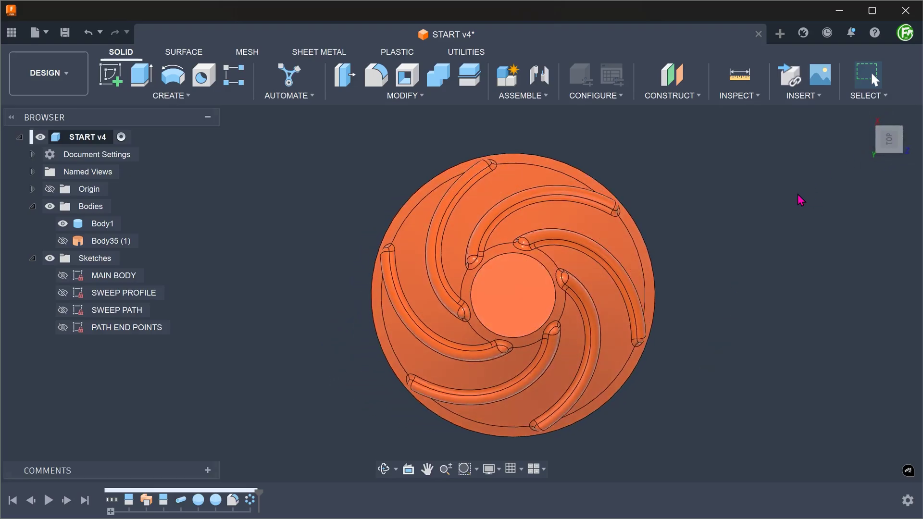
{"action": "key", "text": "F6"}
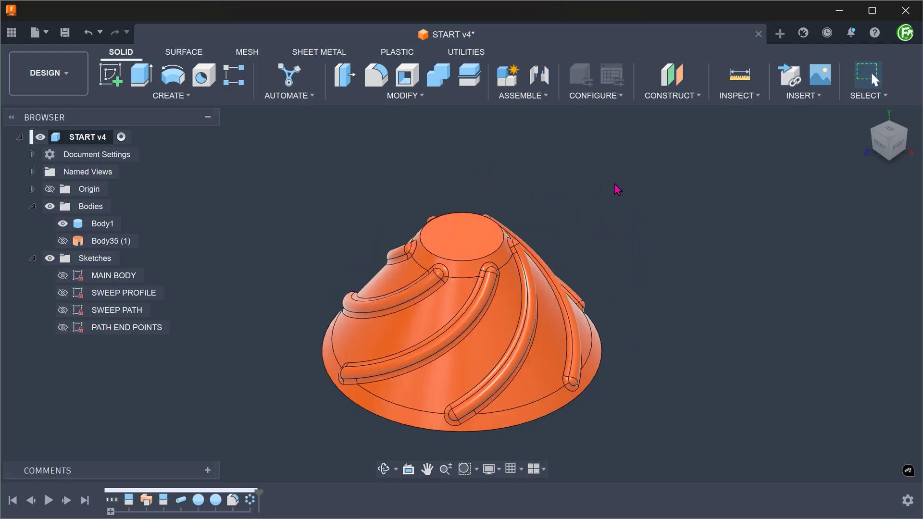
{"action": "left_click", "coordinate": [418, 98]}
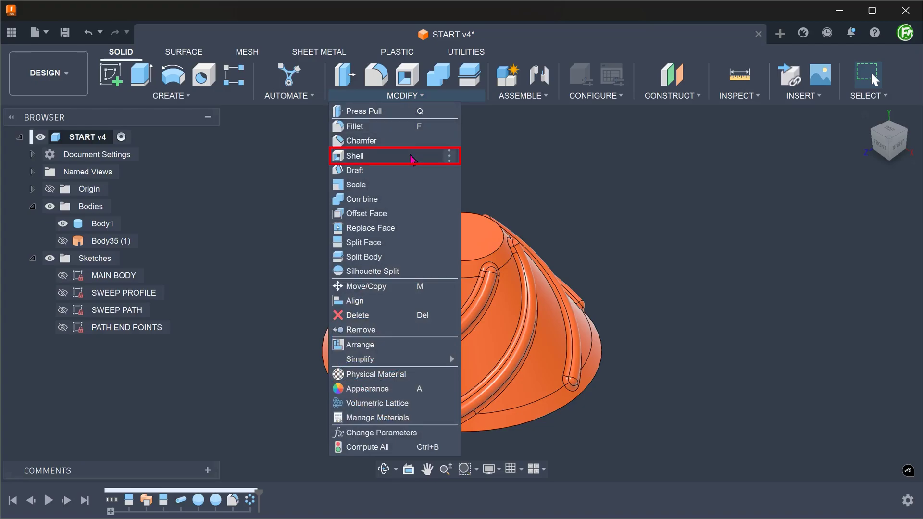
{"action": "left_click", "coordinate": [411, 159]}
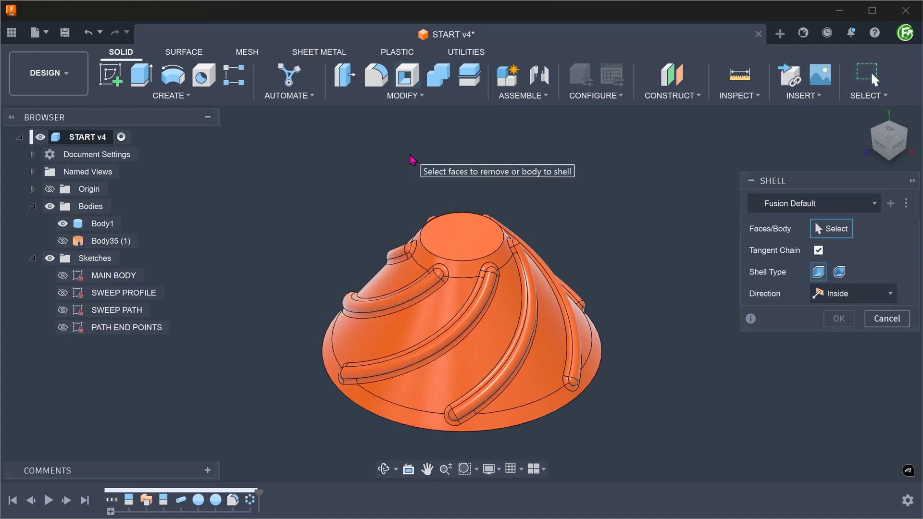
{"action": "middle_click_drag", "start_coordinate": [208, 223], "coordinate": [381, 356], "text": "shift"}
{"action": "left_click", "coordinate": [433, 330]}
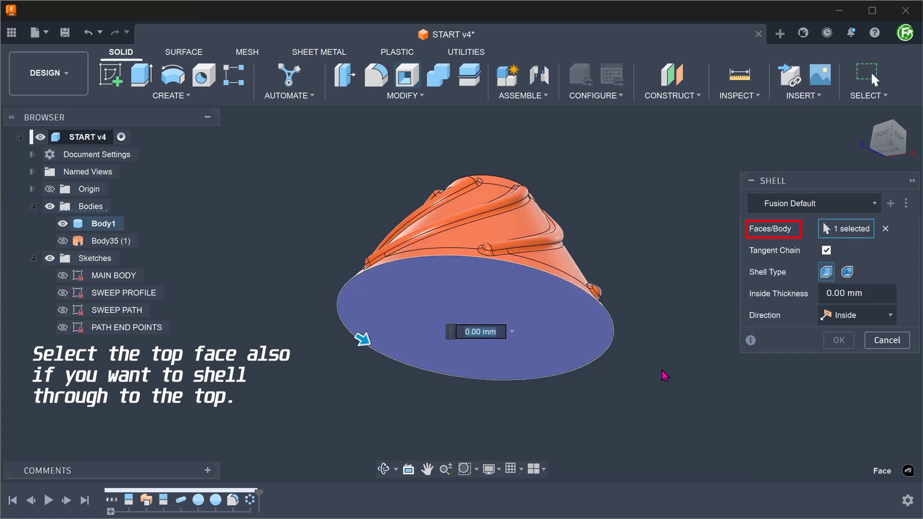